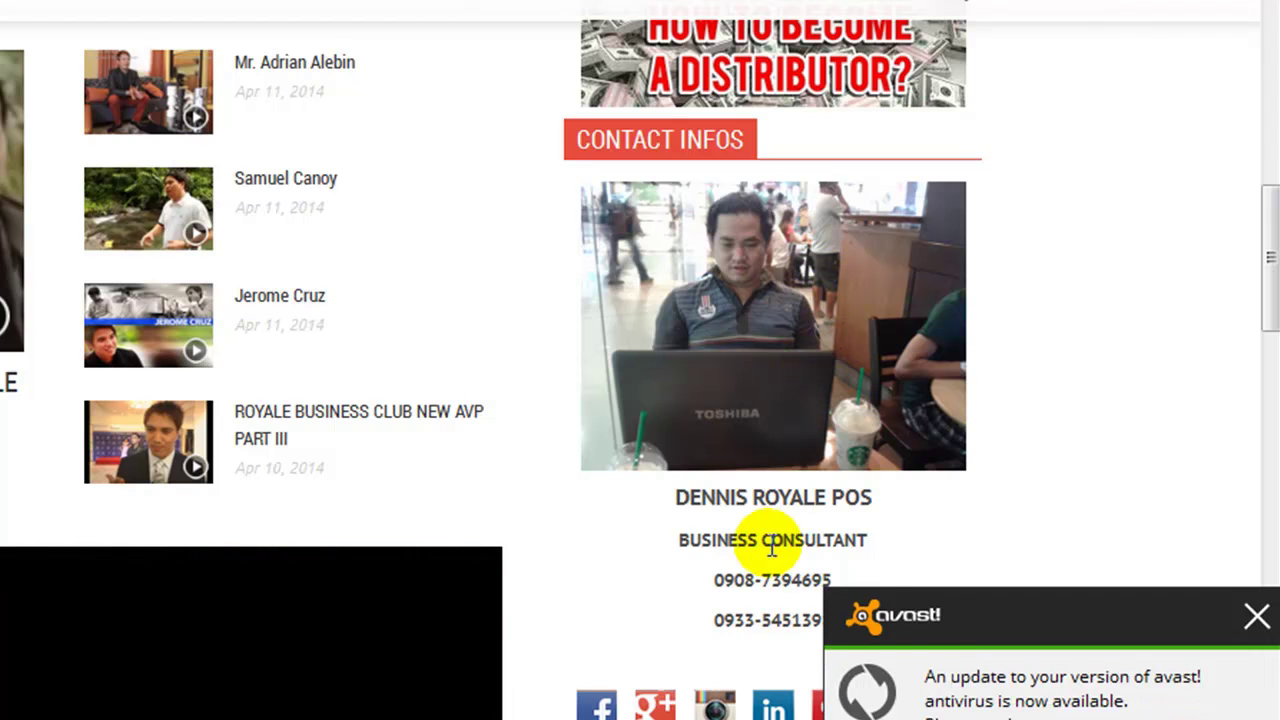
- Dismiss the antivirus update notice and log in to the WordPress site with the username and account password
click(1256, 616)
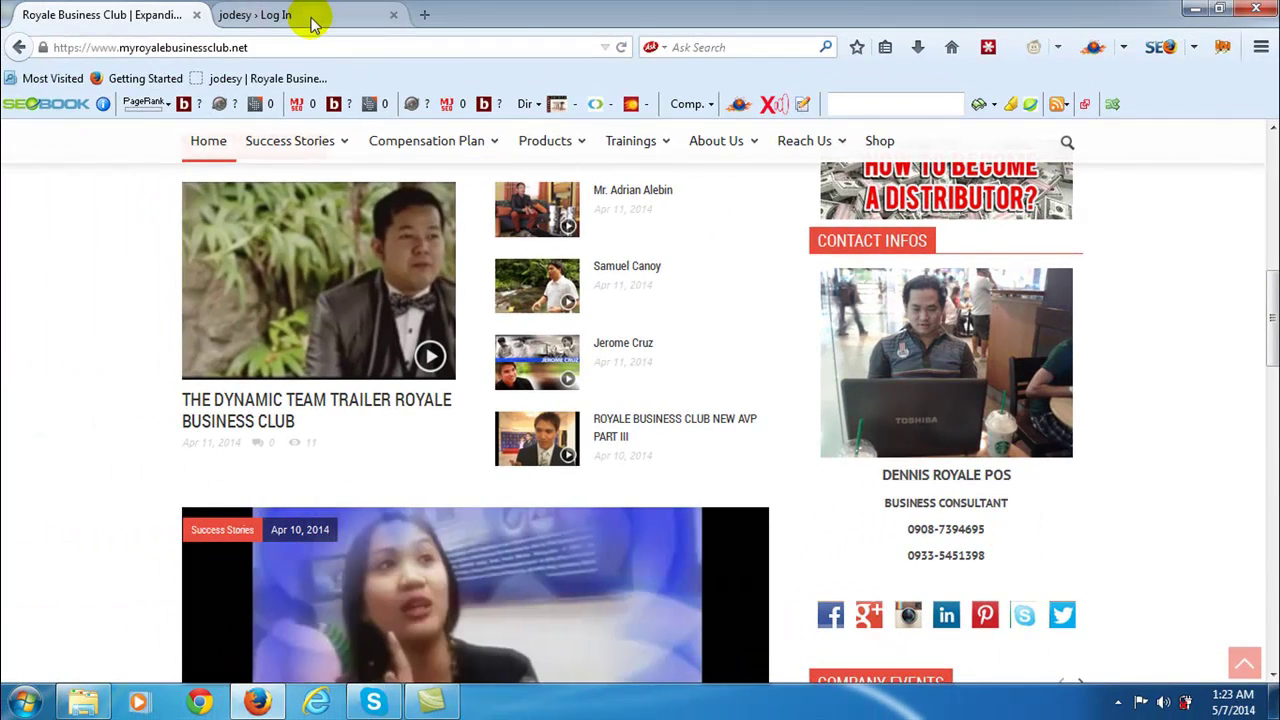
click(312, 18)
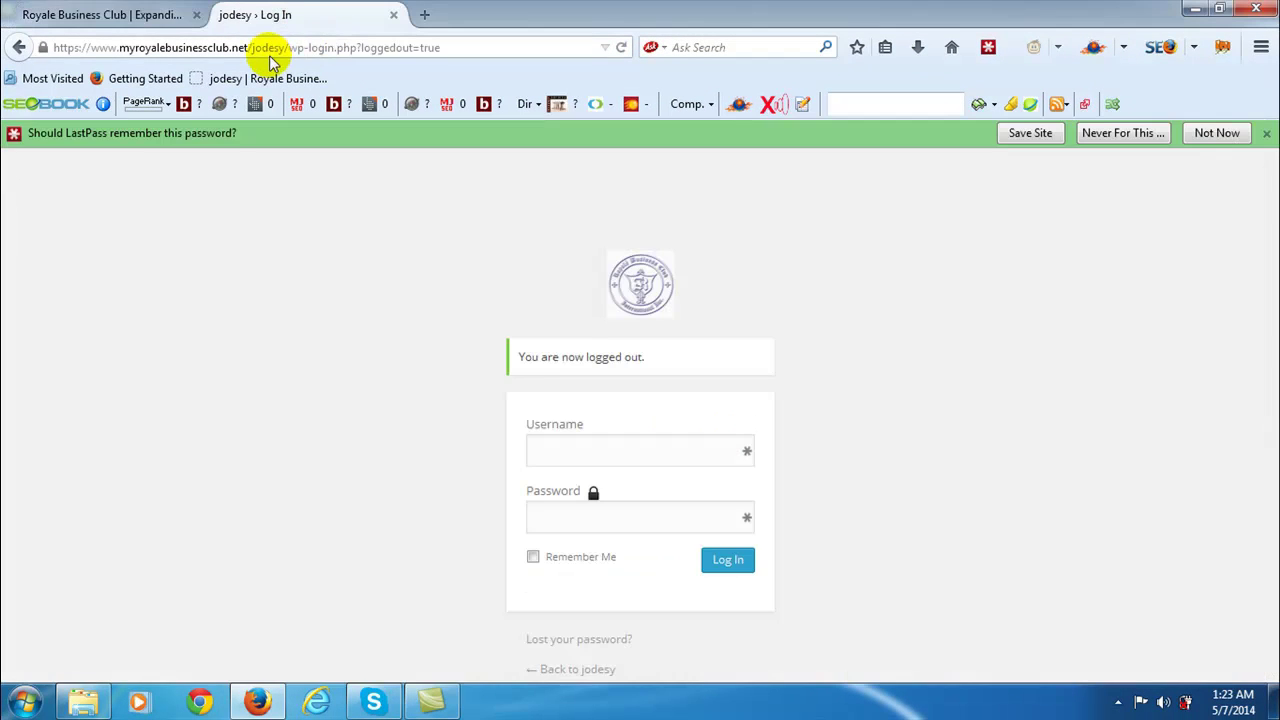
click(567, 440)
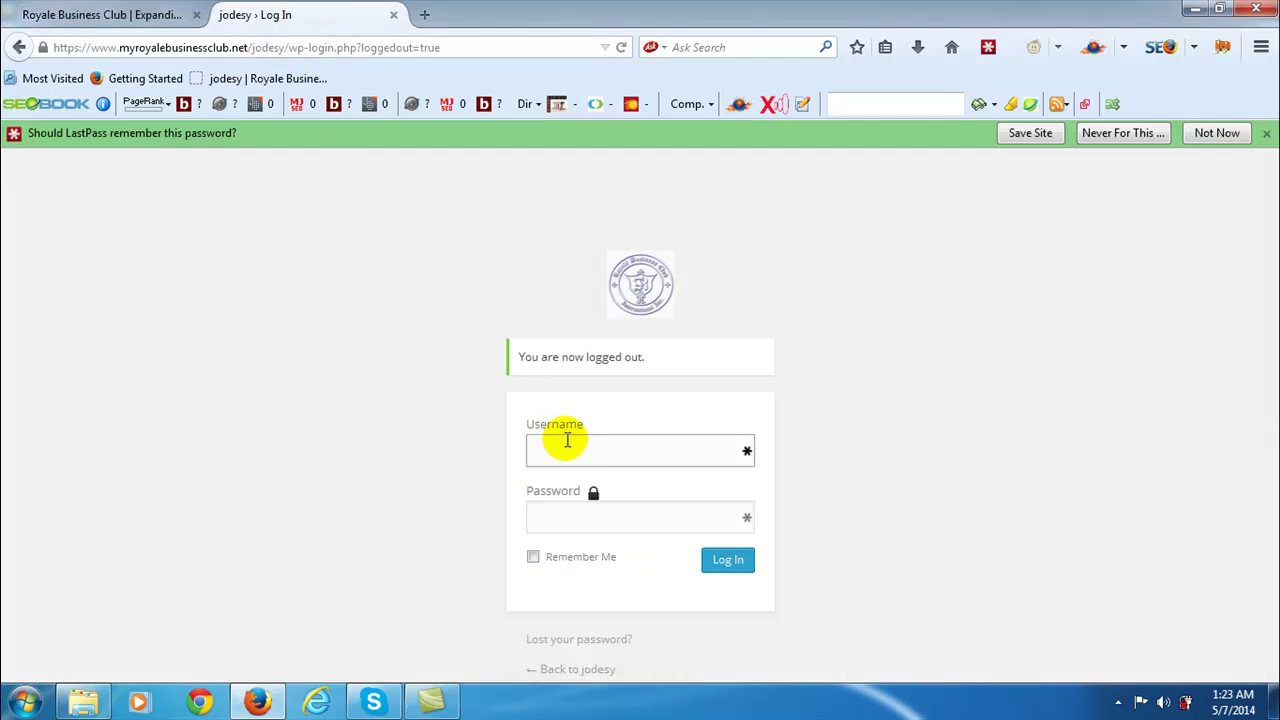
text(jodesy)
key(Tab)
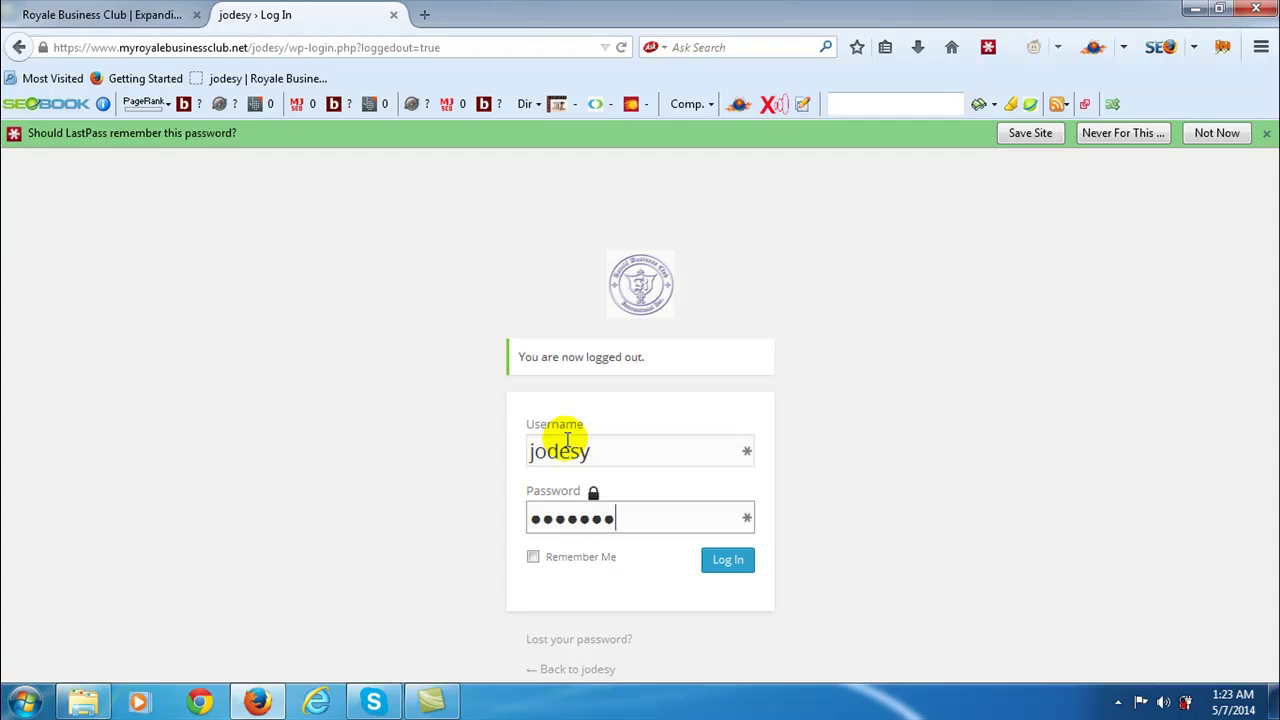
click(737, 562)
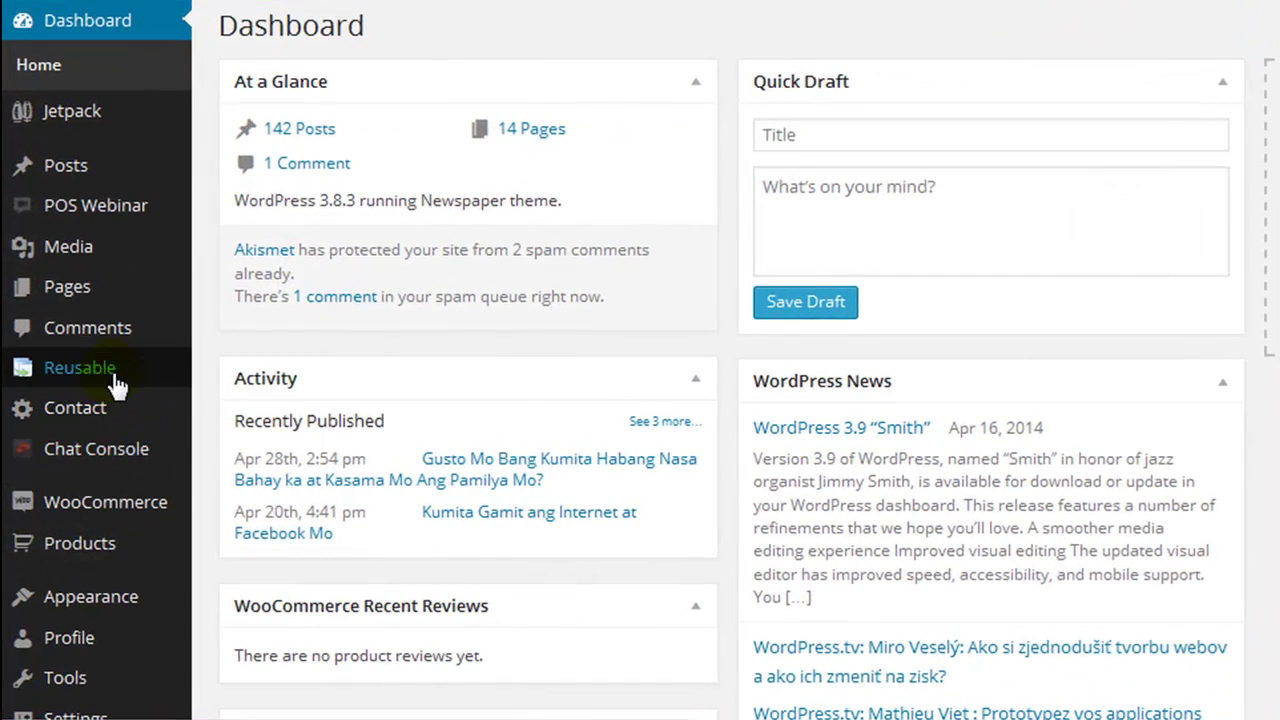
- Open the "calling card" entry in the site's reusable contents for editing
mouse_move(101, 394)
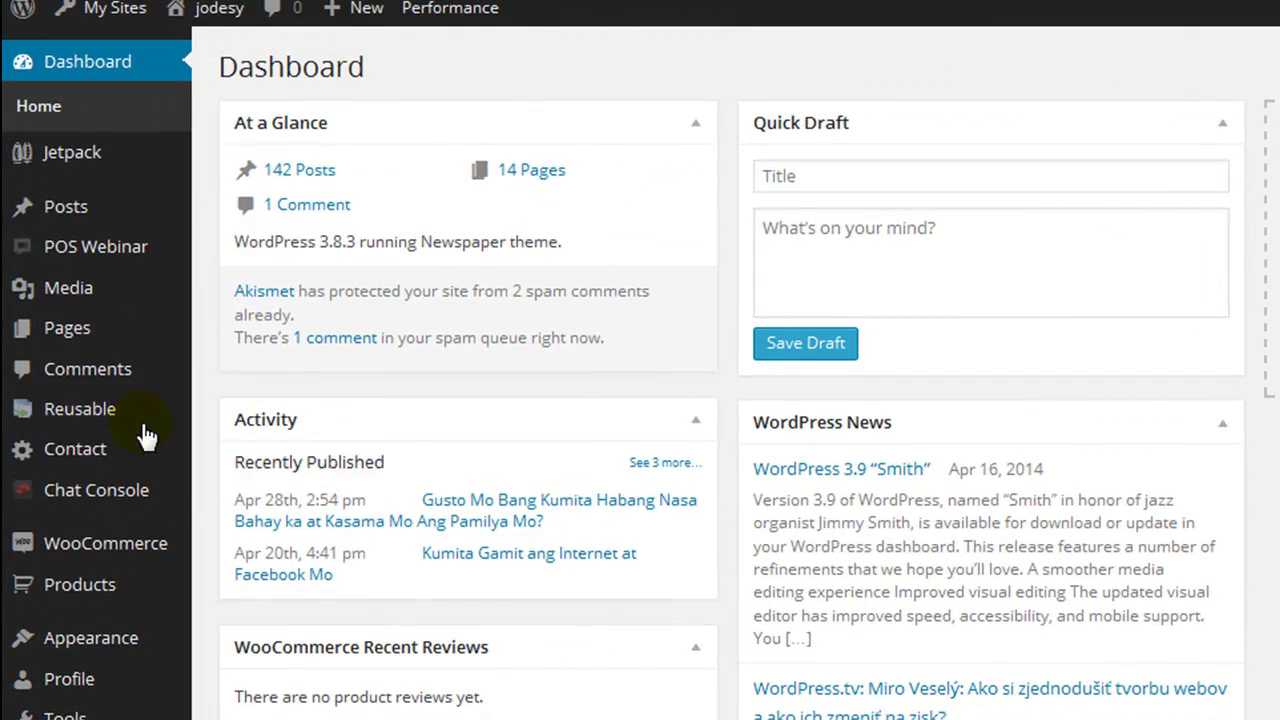
click(217, 420)
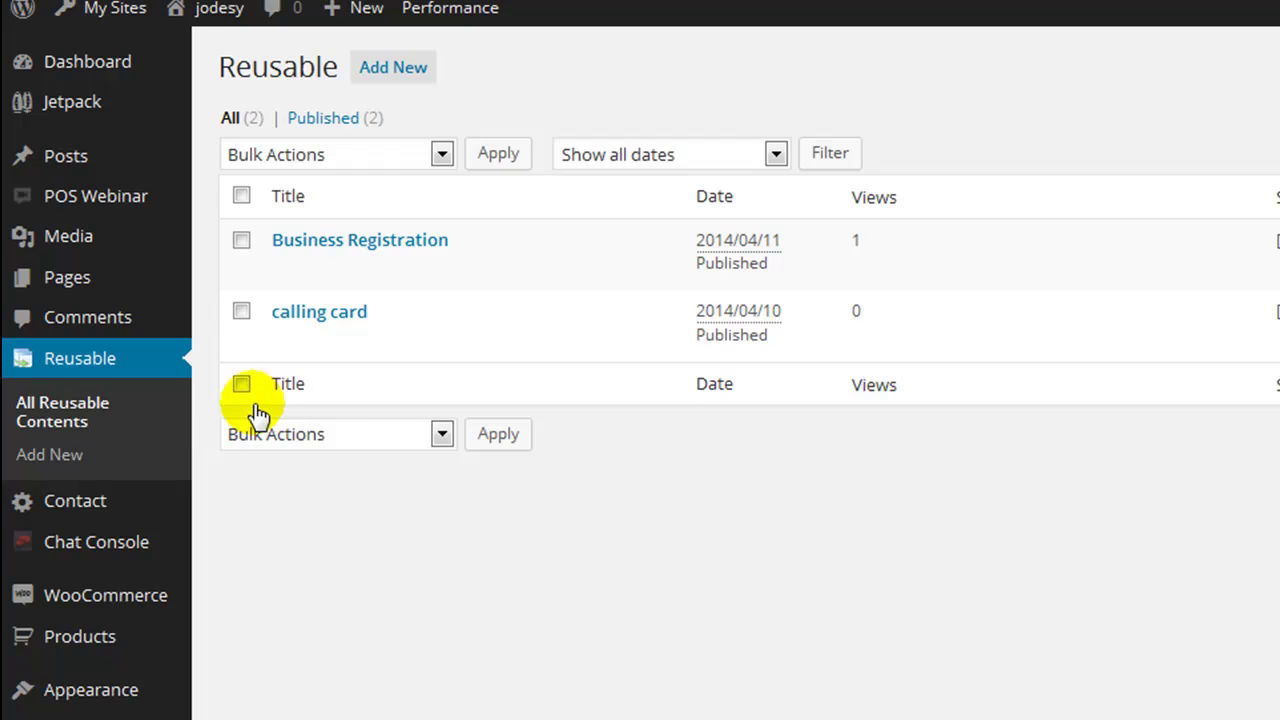
mouse_move(286, 335)
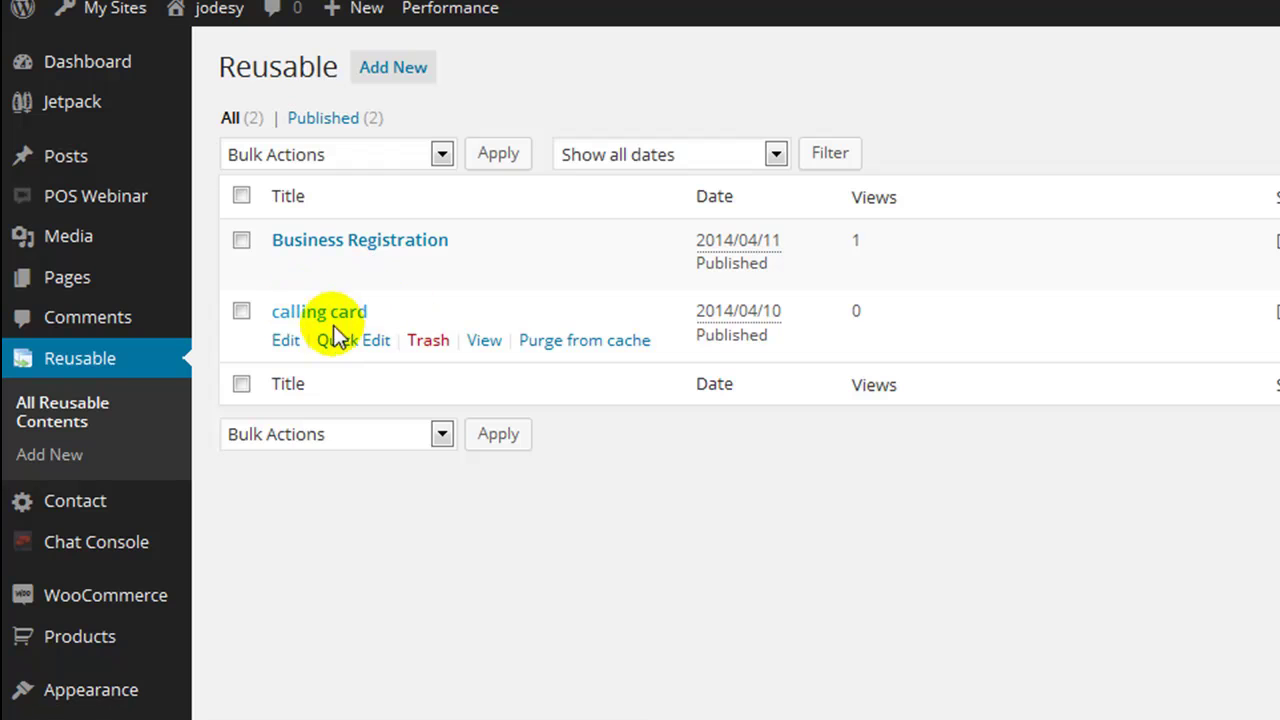
click(286, 341)
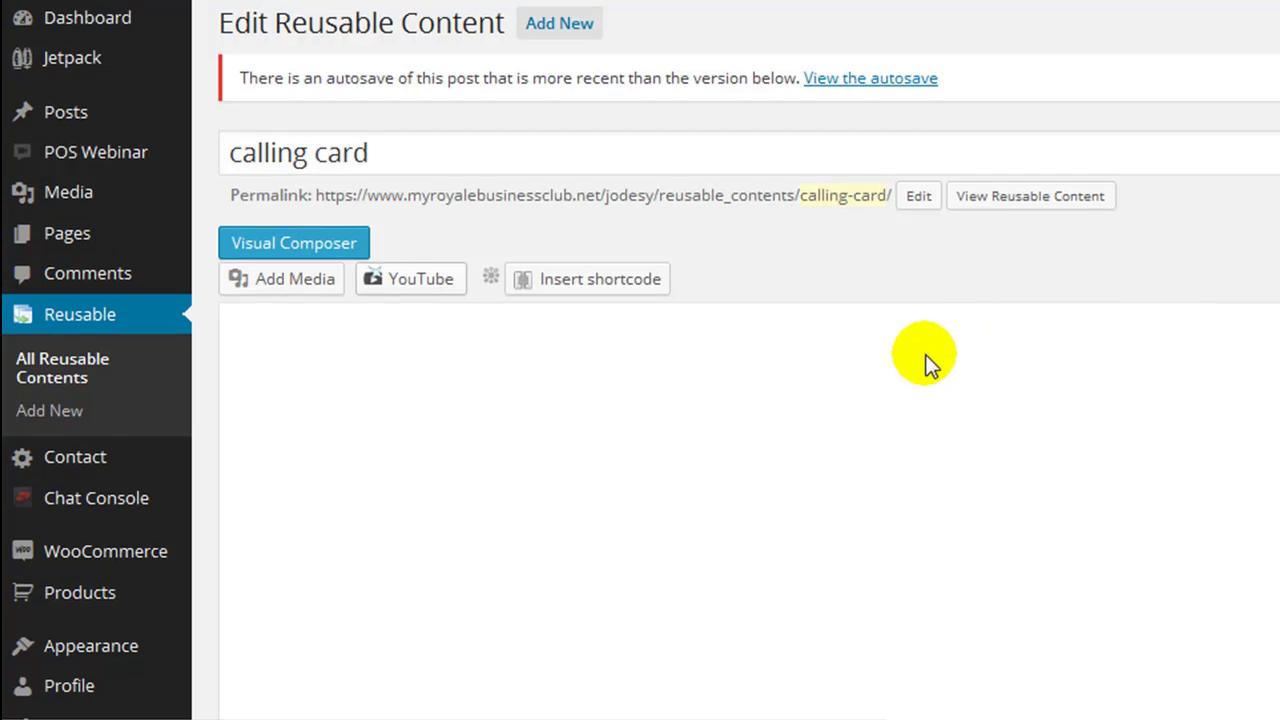
- Review the calling card's contact details and delete the existing photo above them
scroll(923, 355, down, 2)
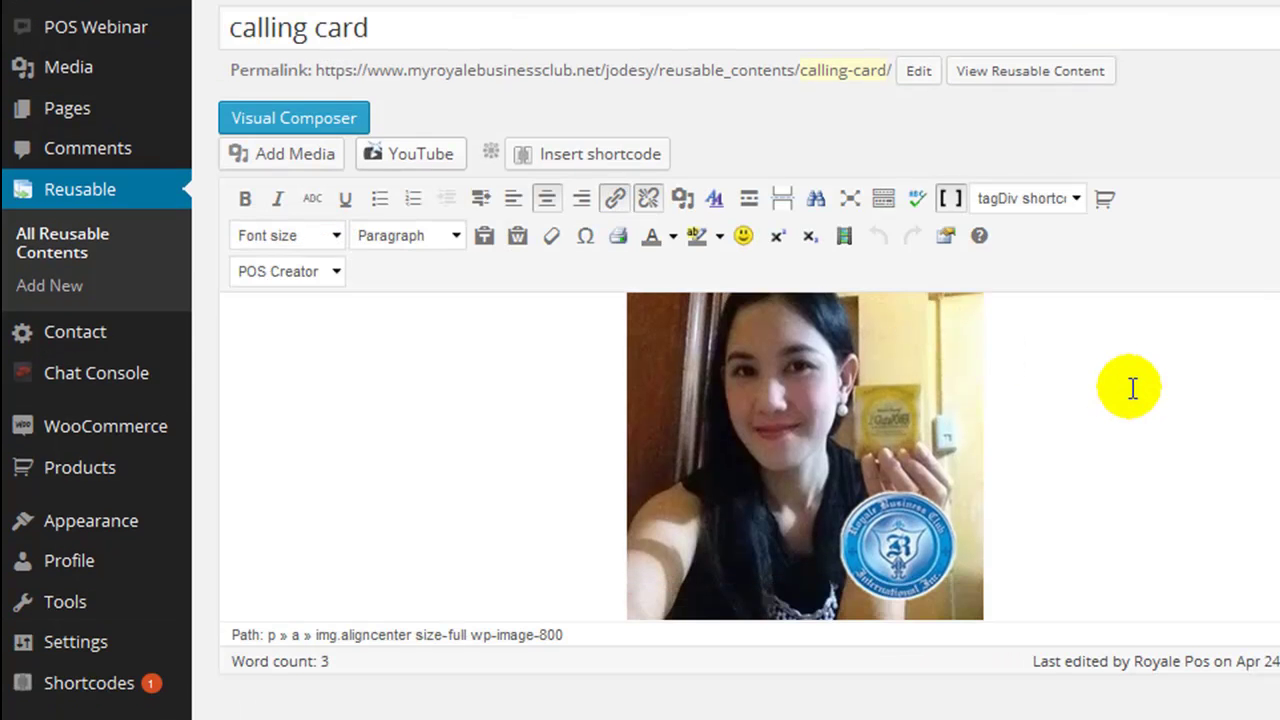
scroll(1128, 386, down, 2)
click(852, 420)
drag(741, 617, 900, 618)
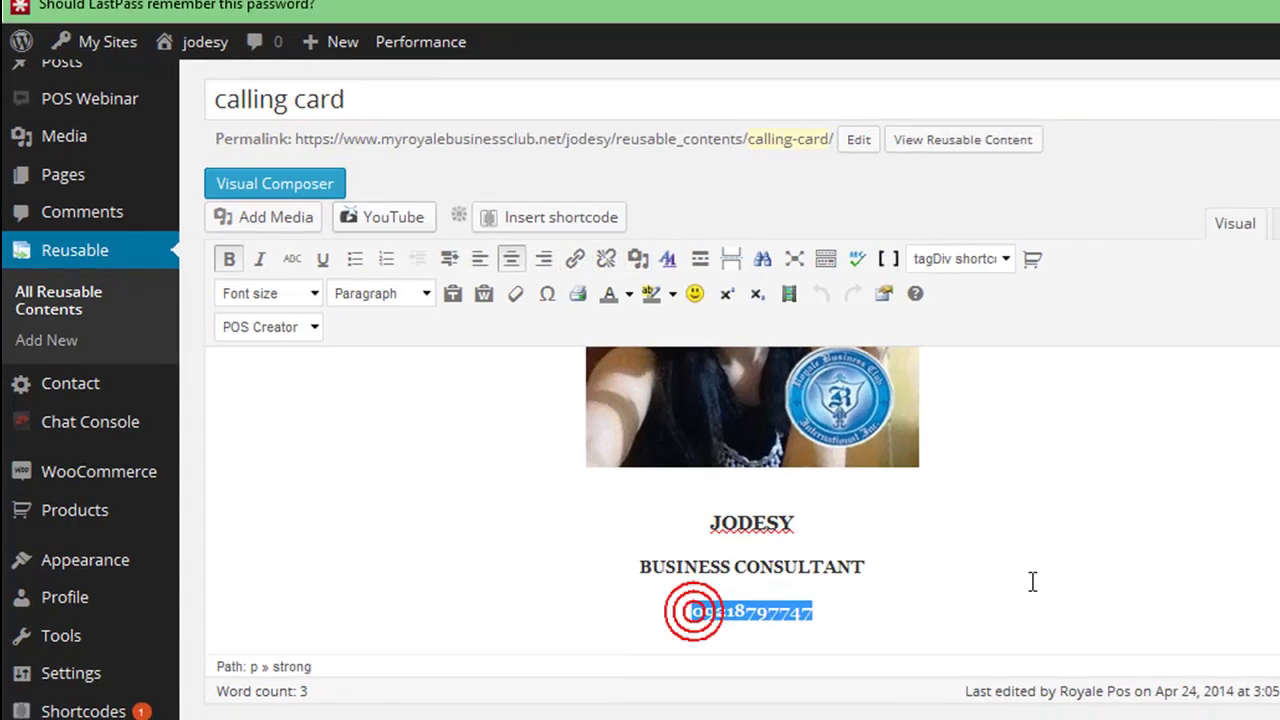
scroll(1045, 577, up, 3)
click(816, 526)
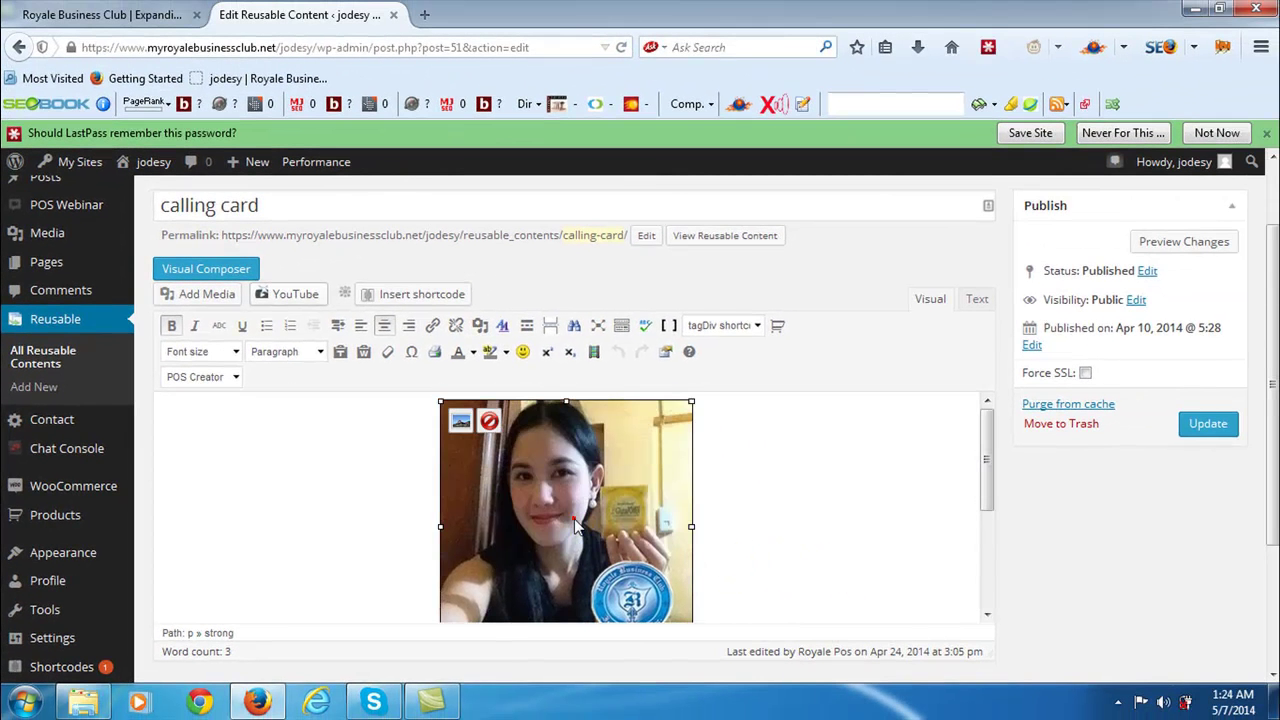
click(575, 527)
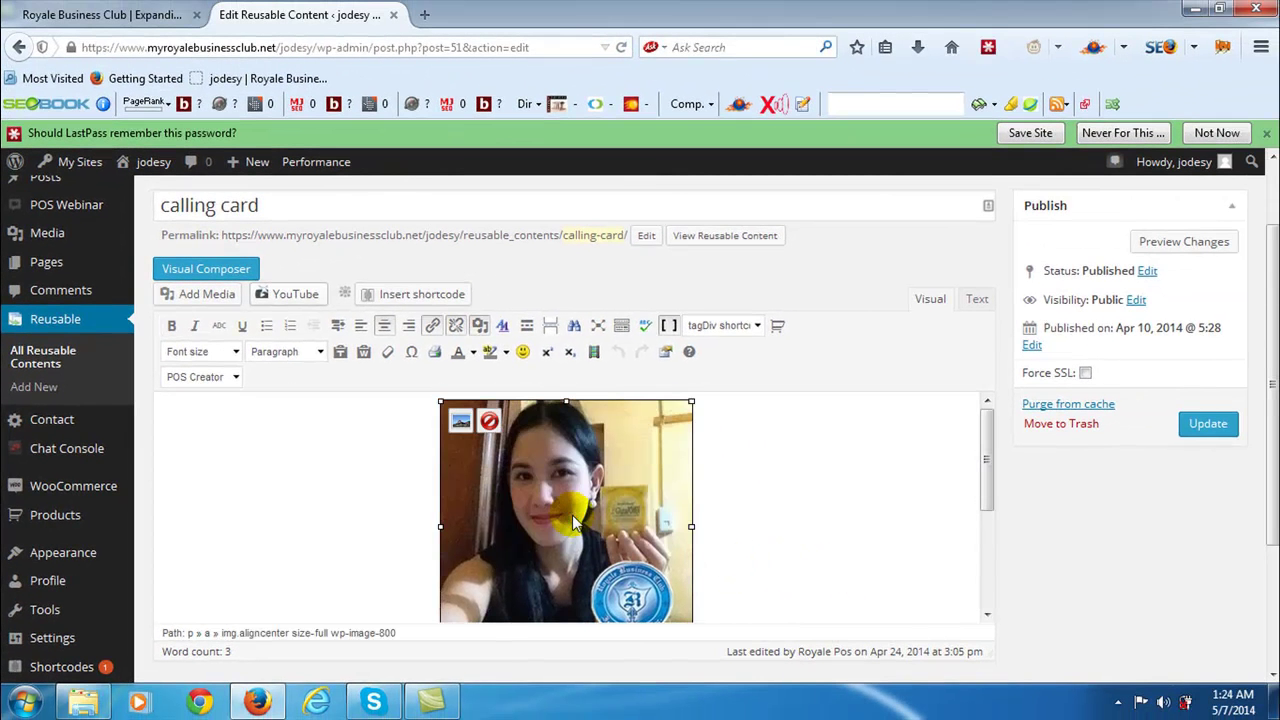
key(Delete)
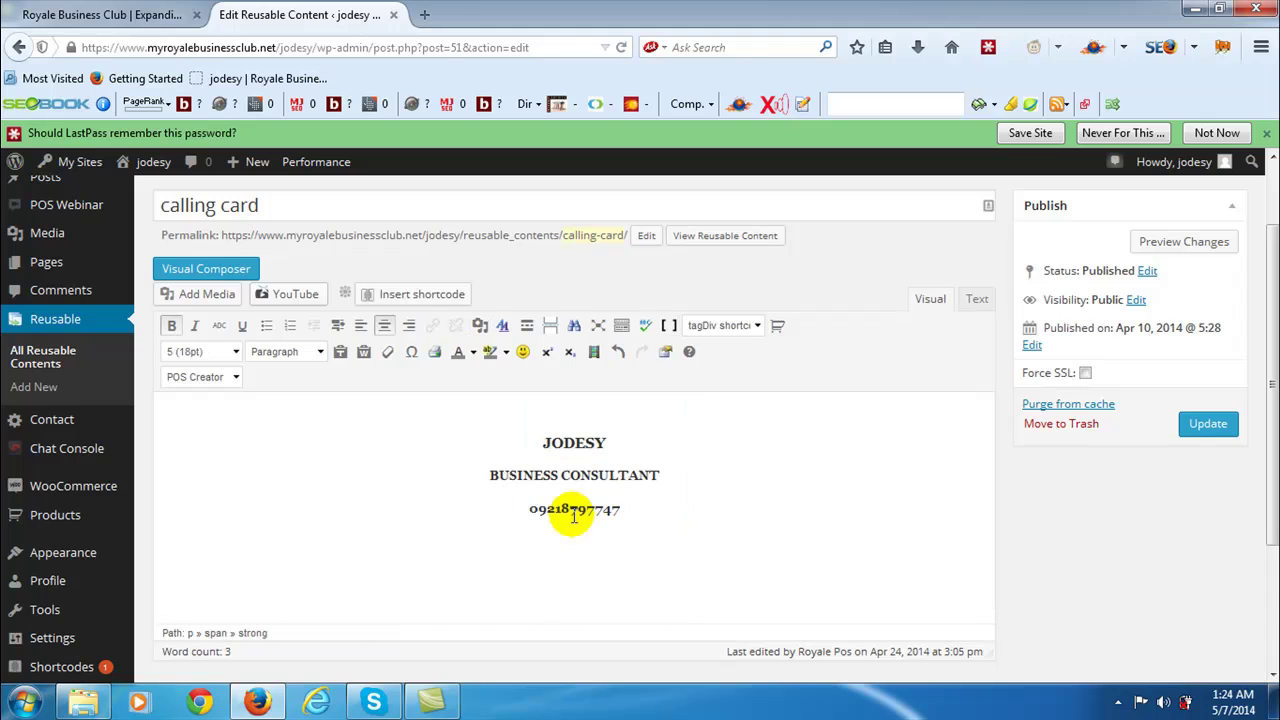
- Place the cursor on the blank line above the name and browse the media library for a replacement photo
key(Up)
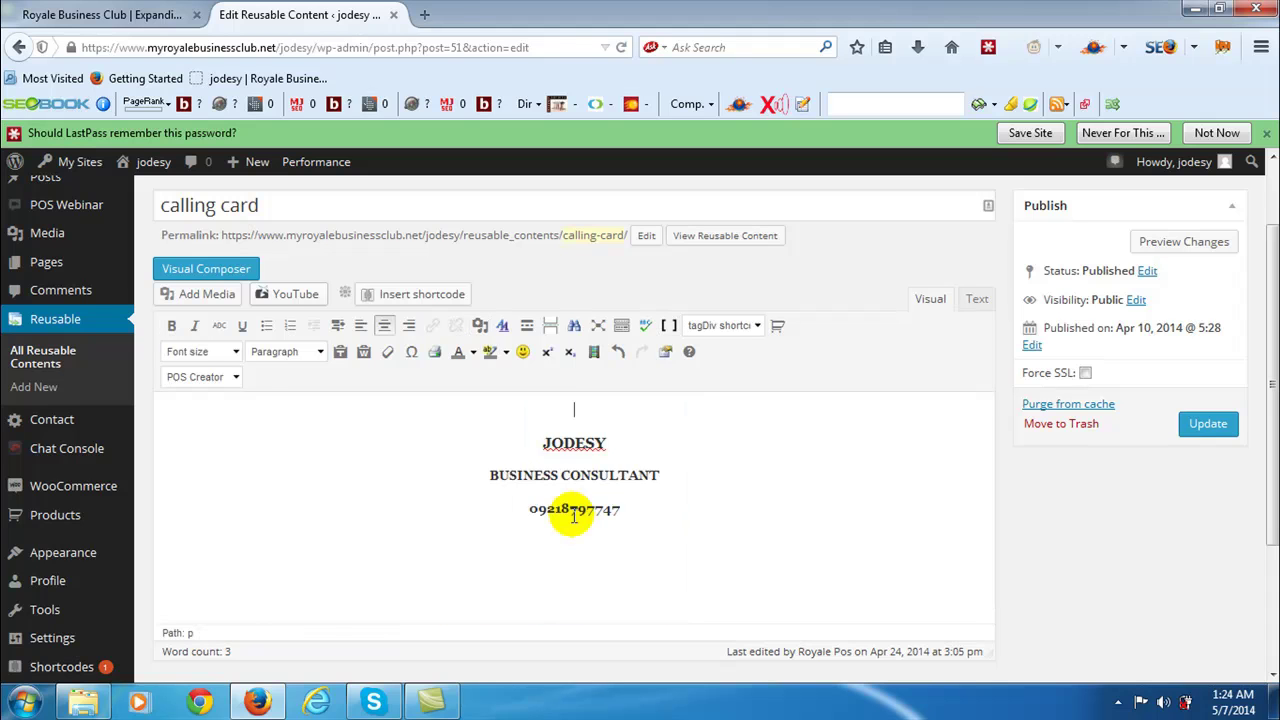
scroll(620, 468, up, 3)
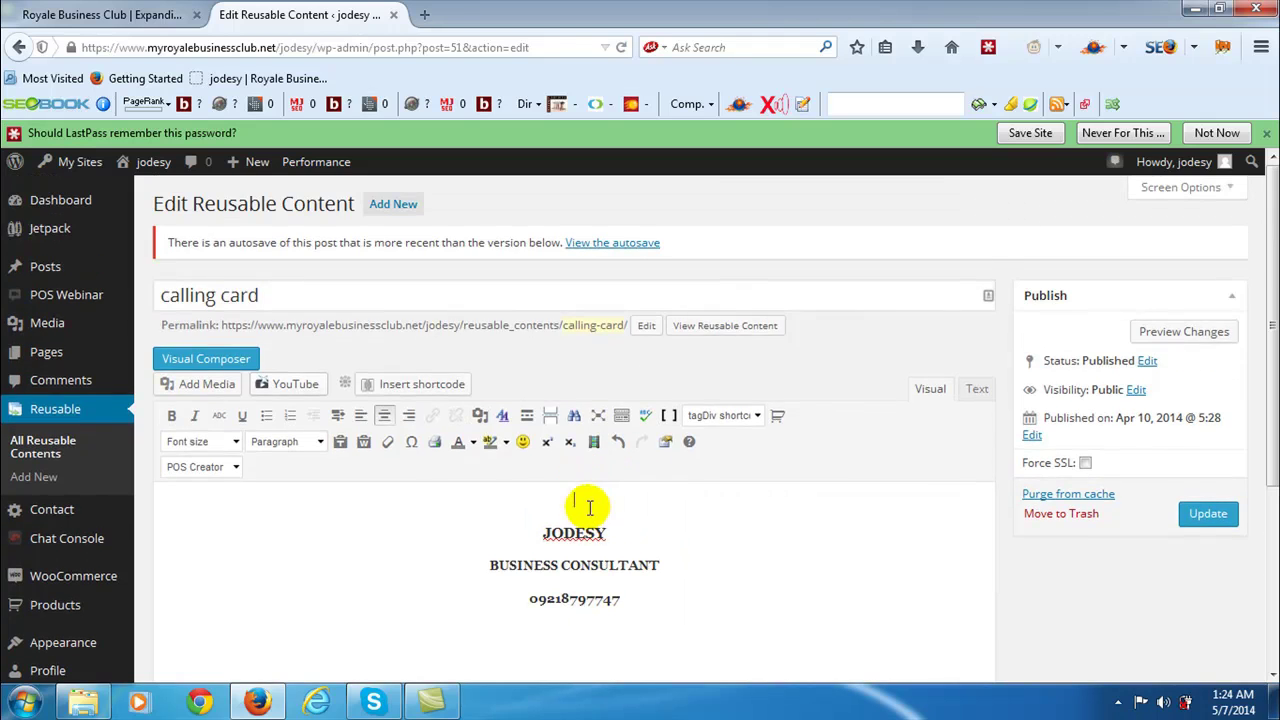
click(207, 386)
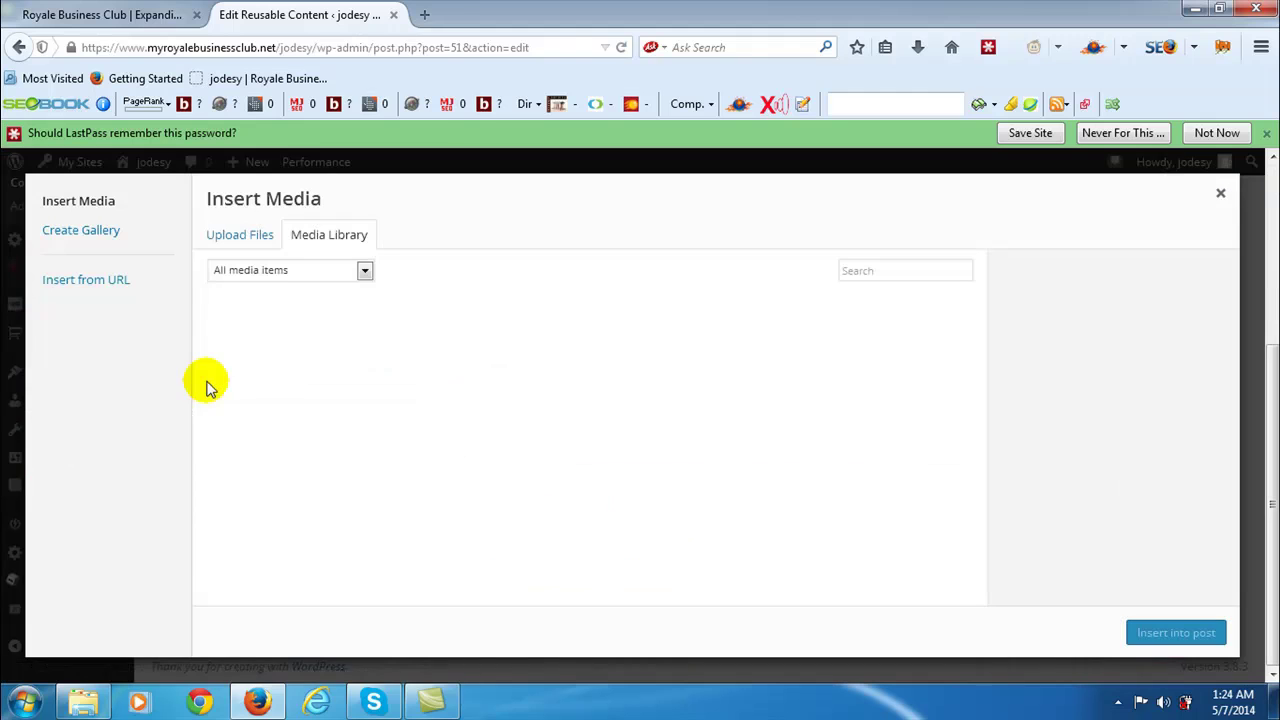
scroll(943, 414, down, 1)
scroll(960, 391, down, 3)
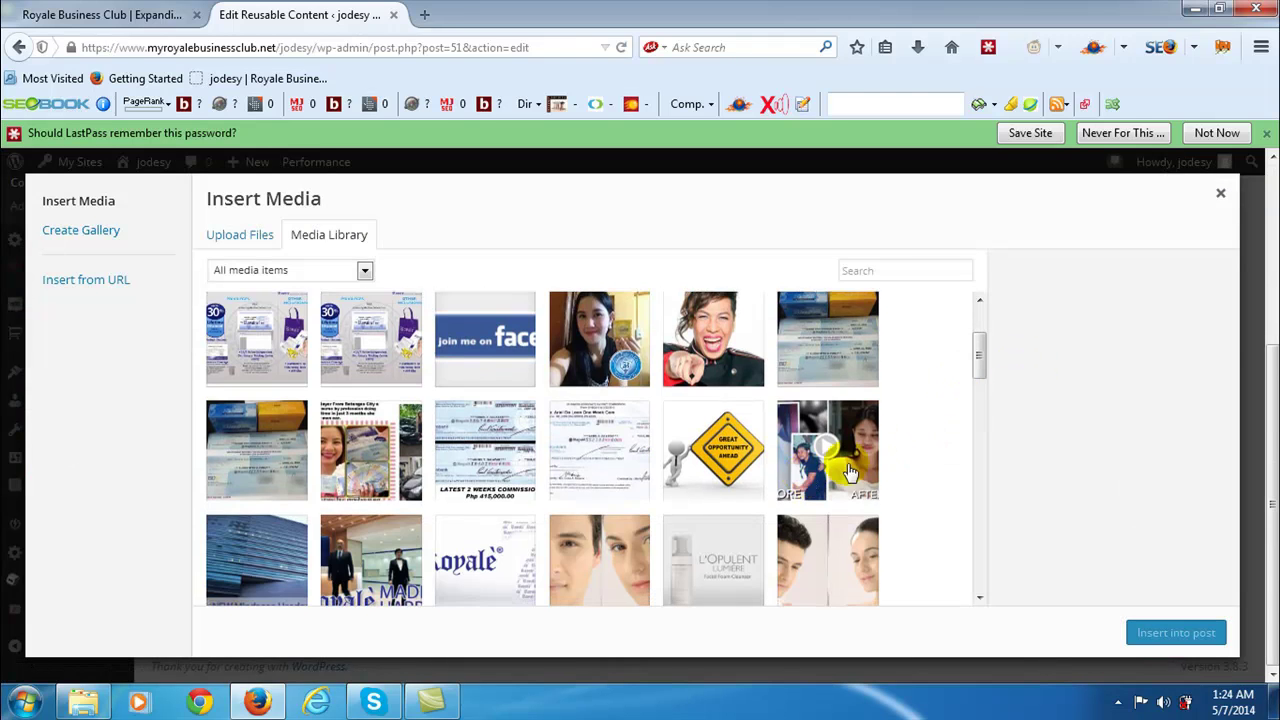
scroll(443, 471, down, 2)
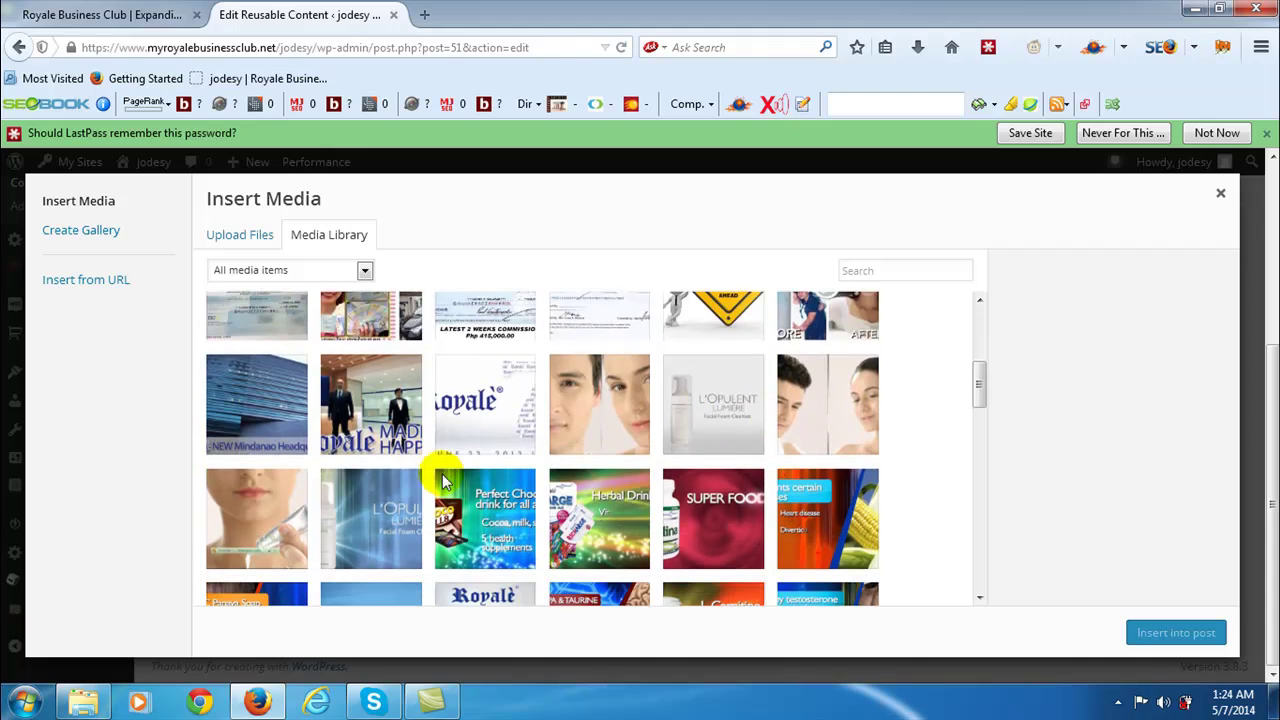
scroll(652, 462, down, 1)
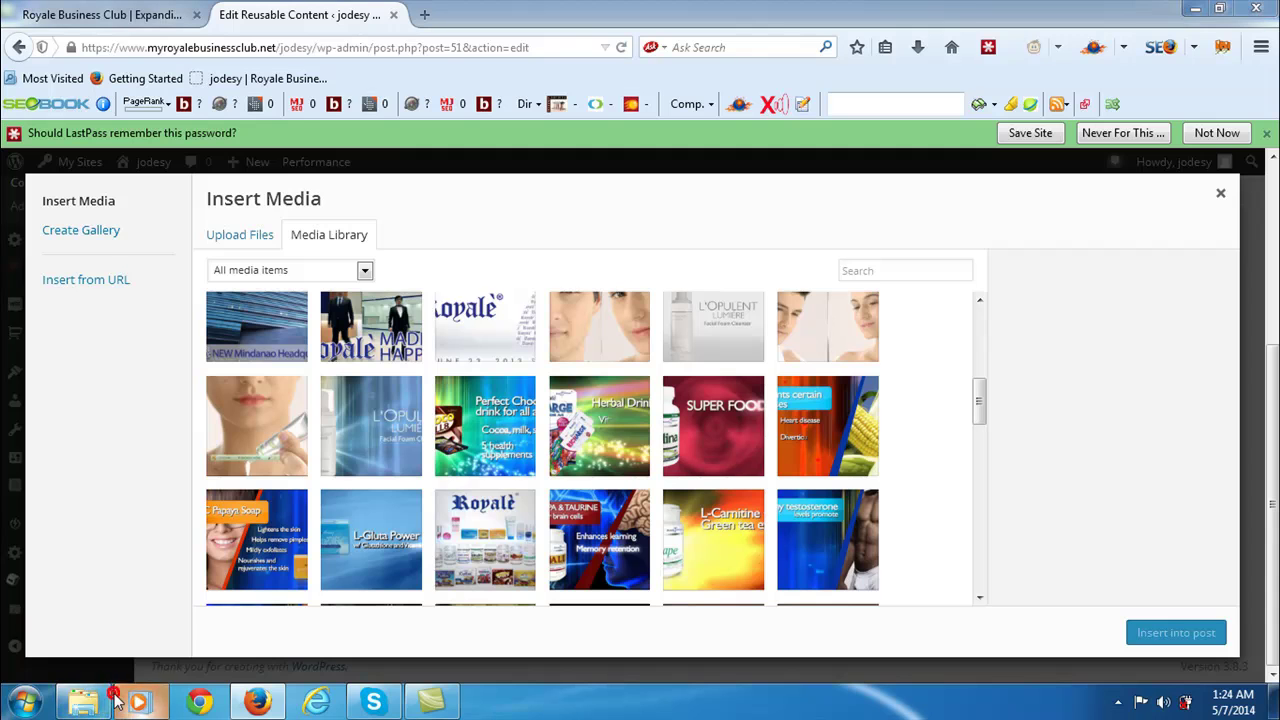
- Switch to Windows Explorer and upload the 300 x 300 sunglasses portrait from the "my royale business" folder to the media library
mouse_move(100, 700)
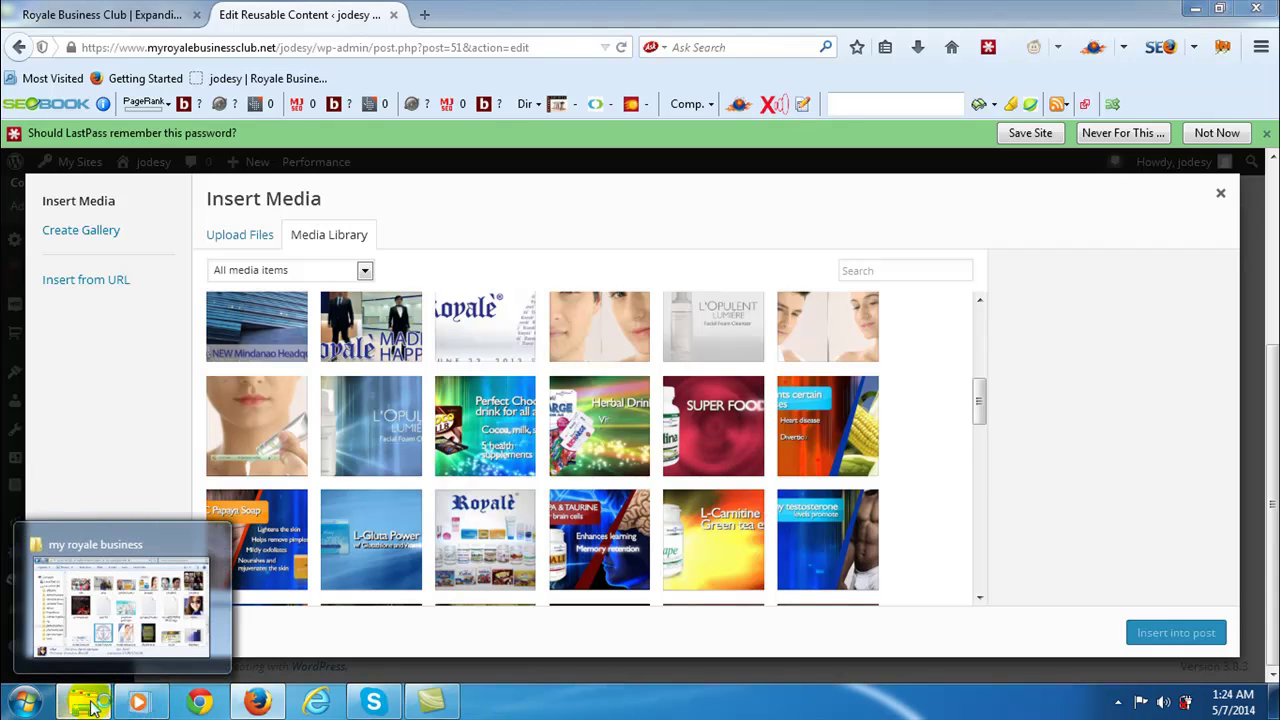
click(126, 634)
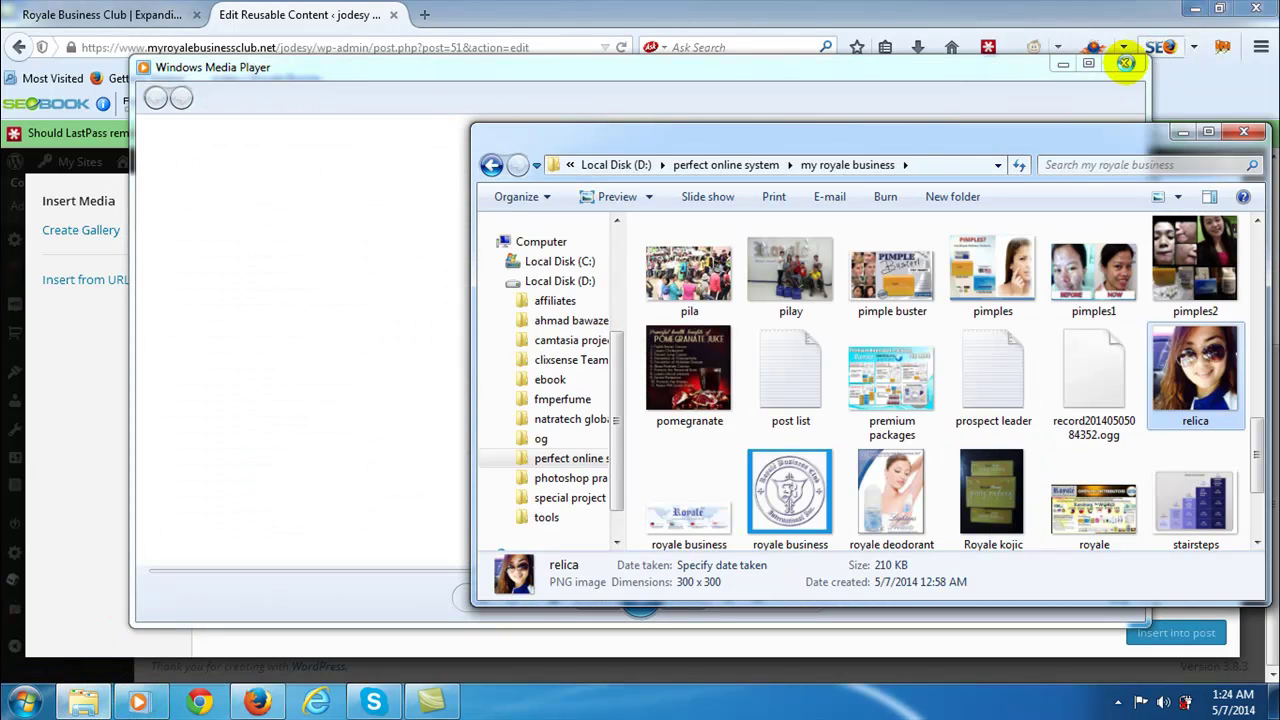
click(1124, 72)
click(1126, 64)
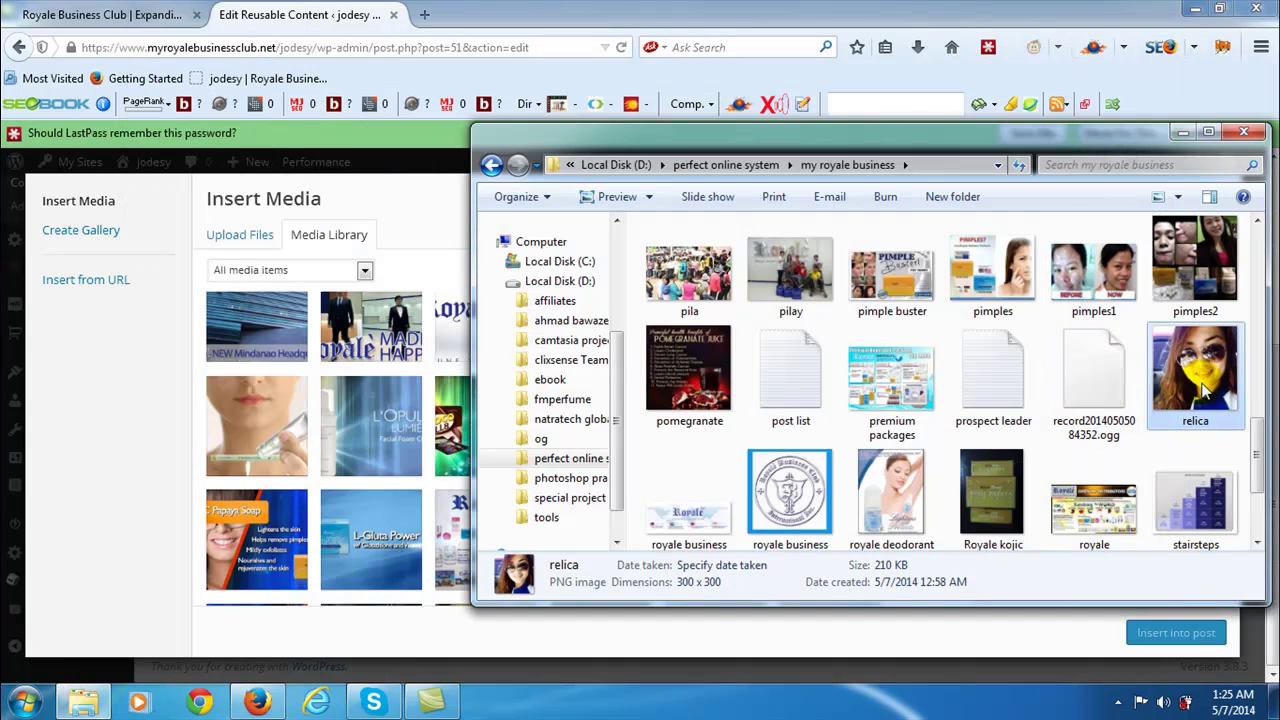
scroll(875, 444, down, 2)
scroll(875, 444, up, 5)
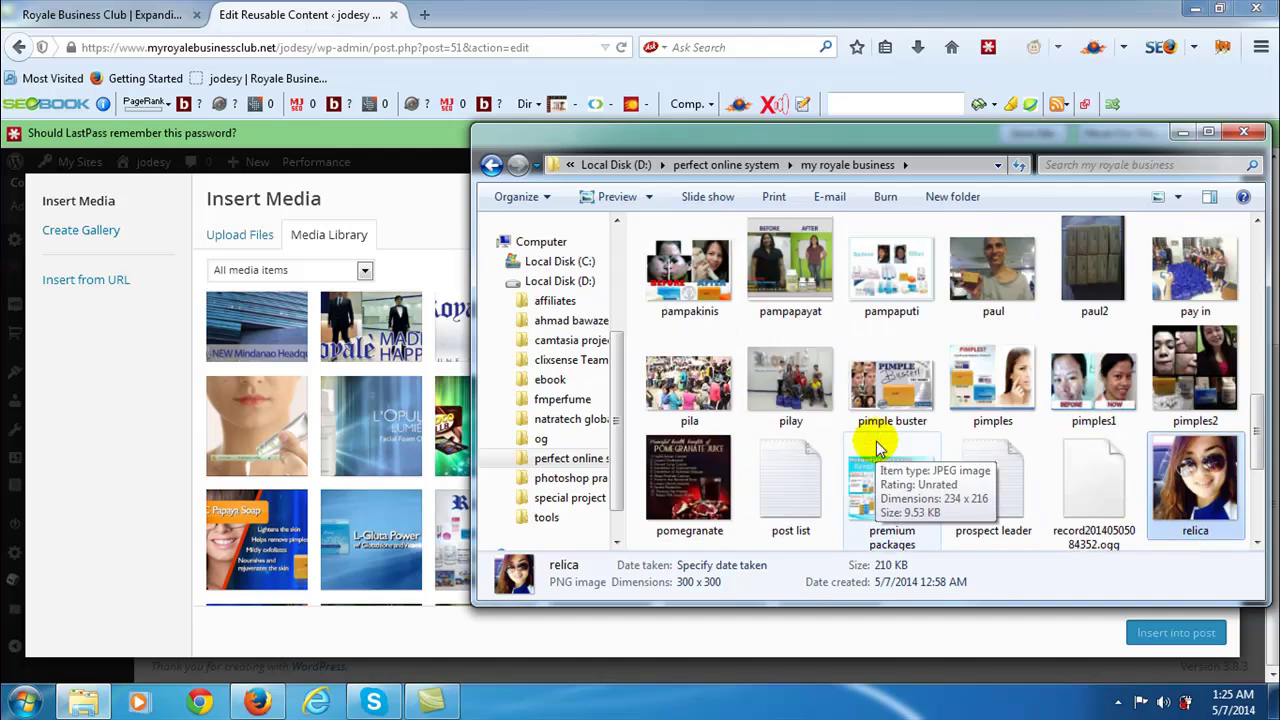
scroll(876, 447, down, 1)
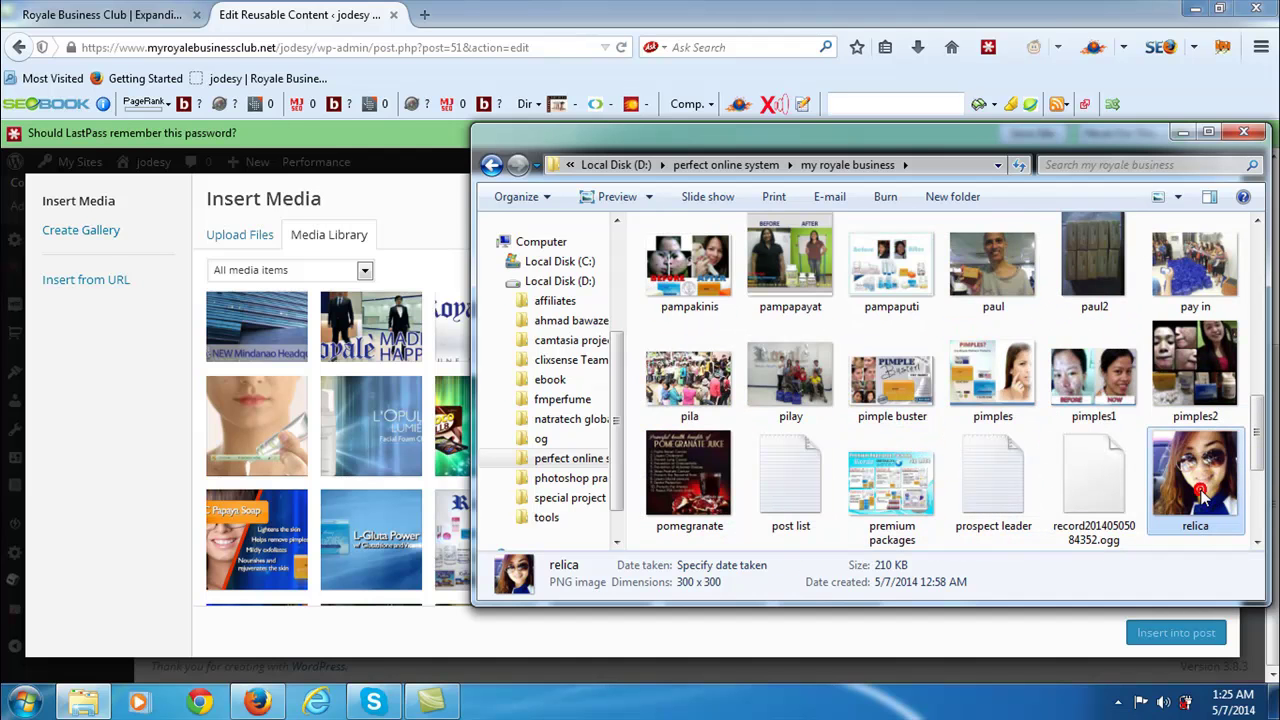
drag(1203, 497, 400, 508)
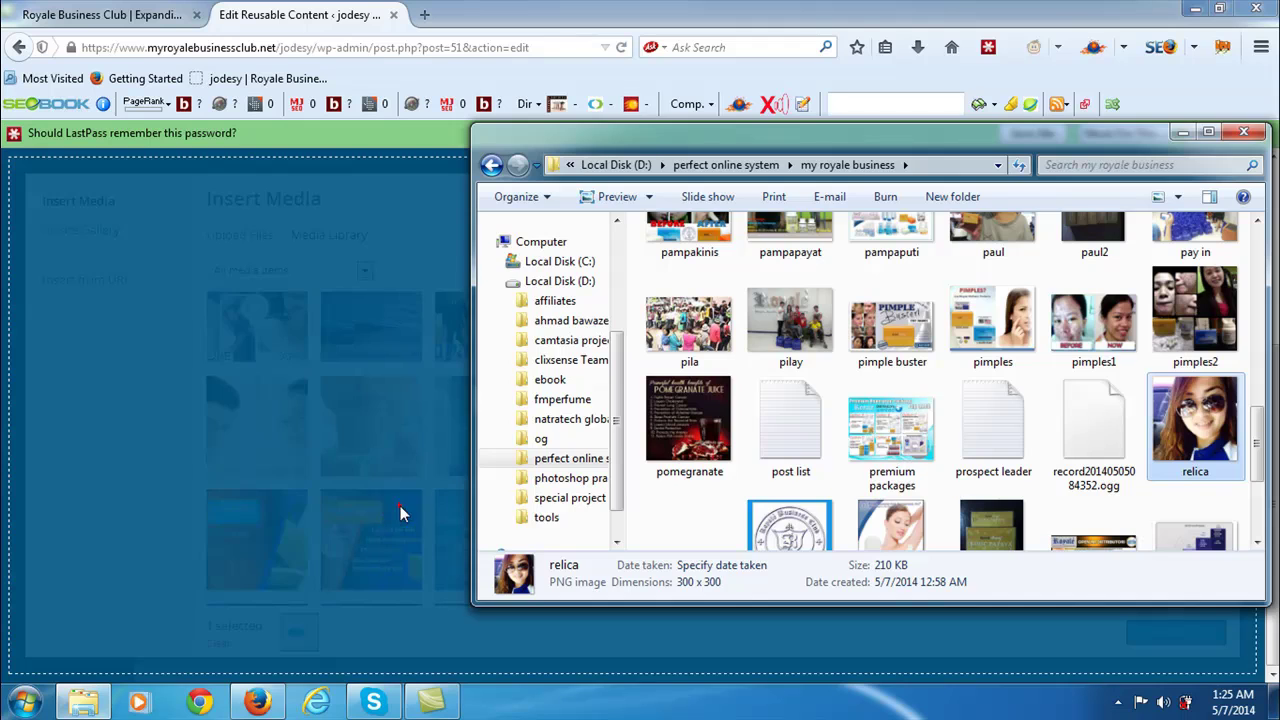
- Insert the newly uploaded sunglasses portrait from the media library into the calling card
drag(981, 410, 980, 325)
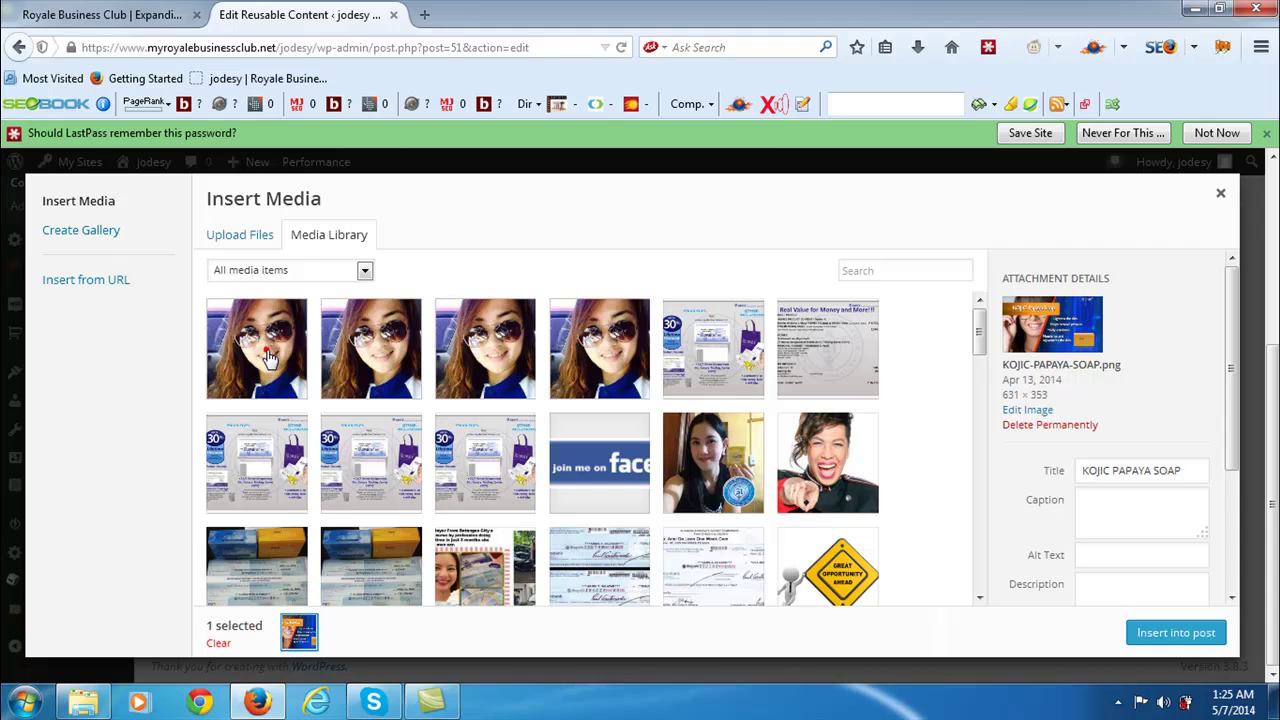
click(266, 358)
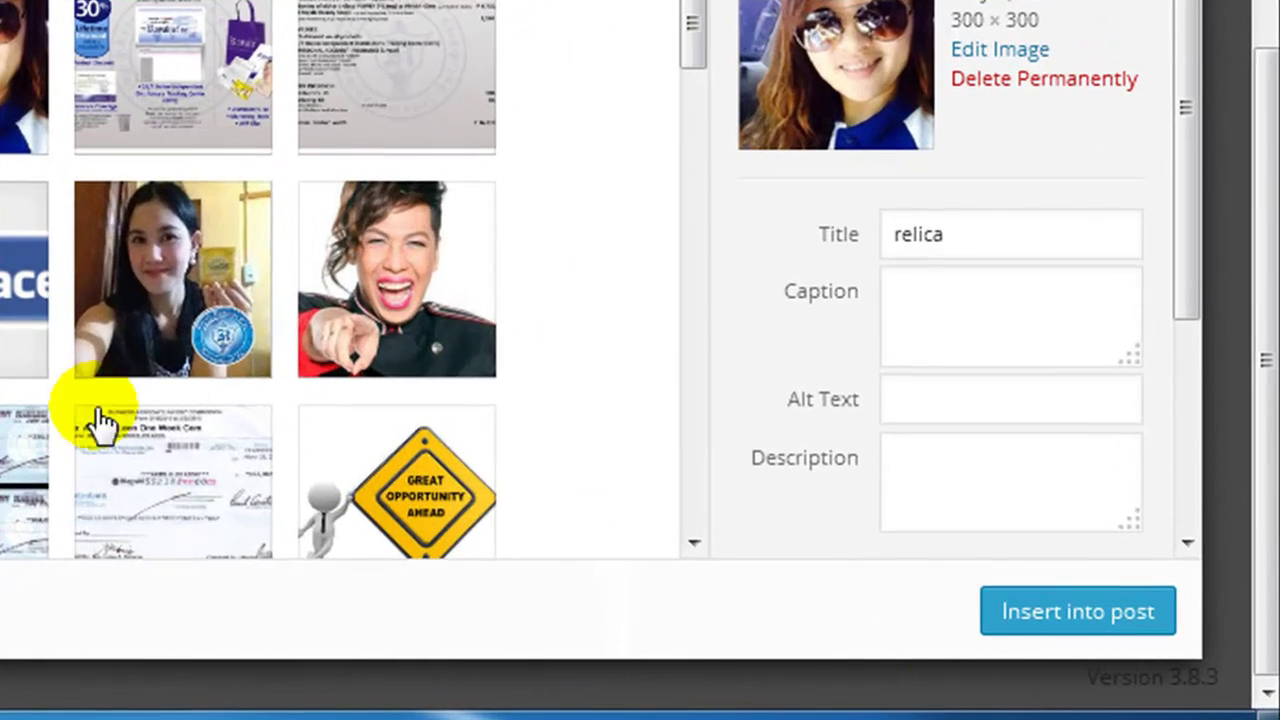
click(1092, 616)
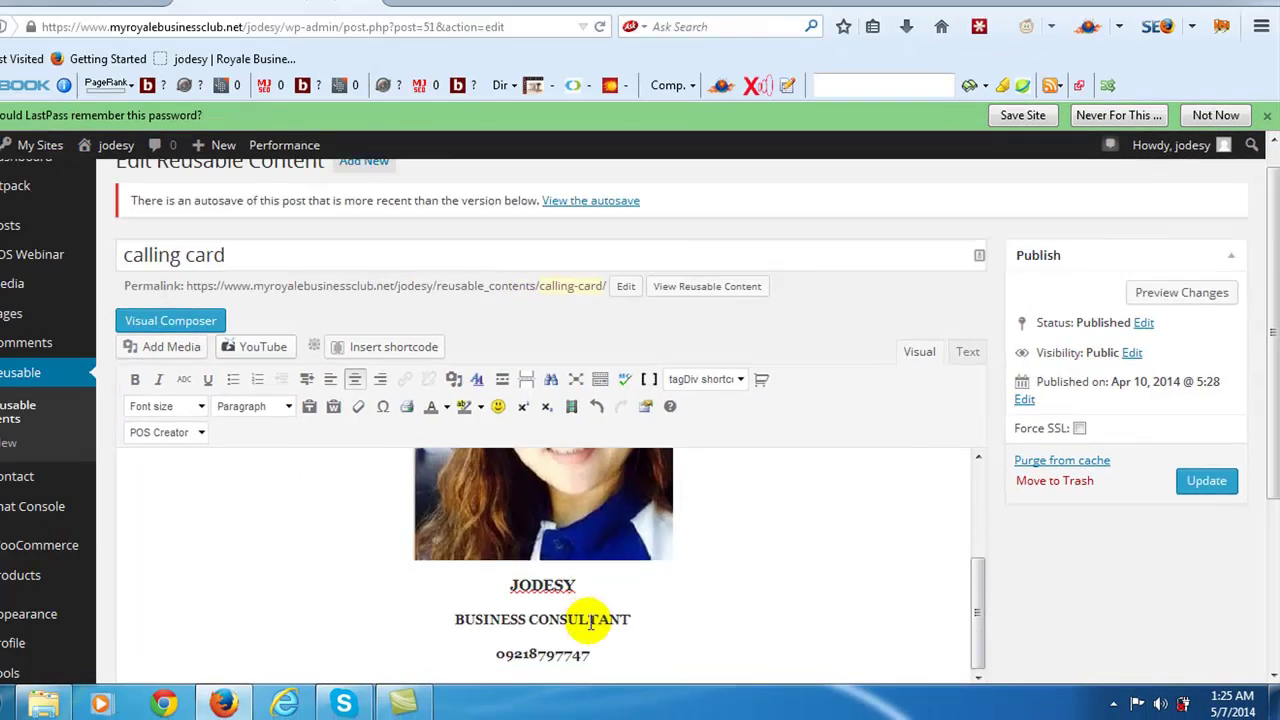
- Retype the last two digits of the phone number beneath the "BUSINESS CONSULTANT" line
scroll(86, 633, down, 5)
click(78, 452)
double_click(566, 505)
key(ctrl+b)
click(620, 505)
click(629, 505)
key(BackSpace)
key(BackSpace)
text(47)
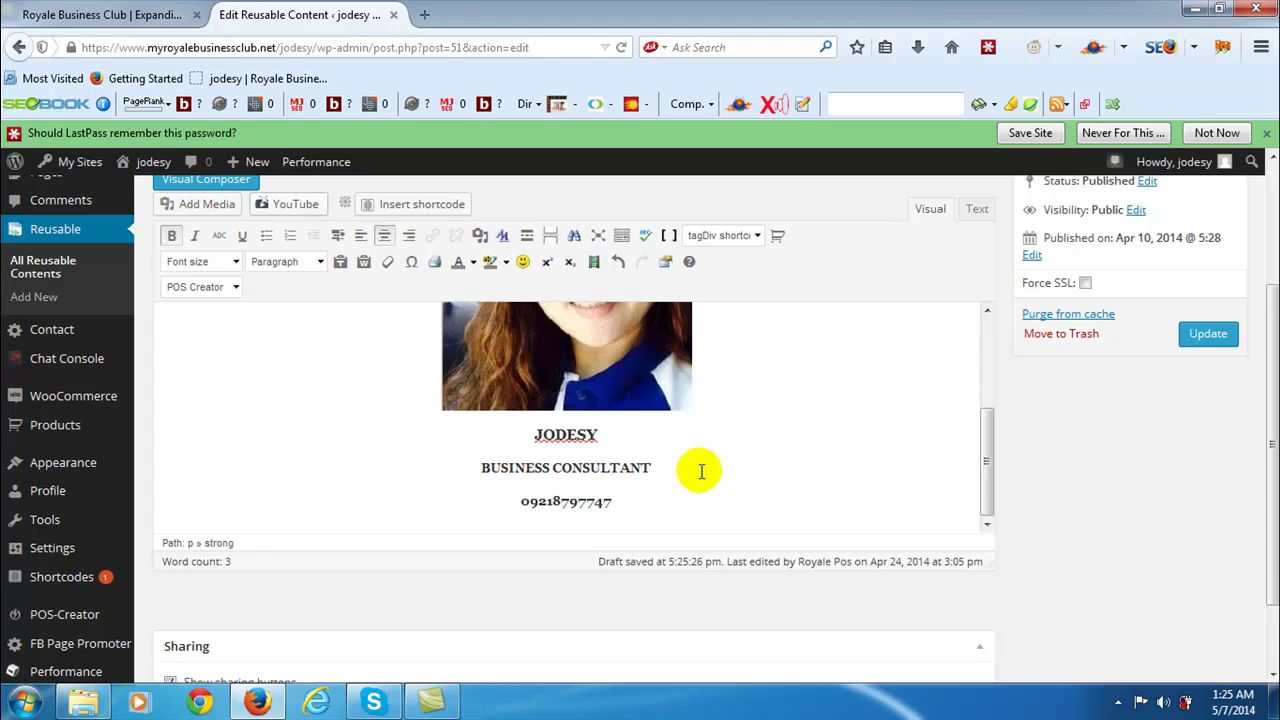
scroll(701, 471, up, 3)
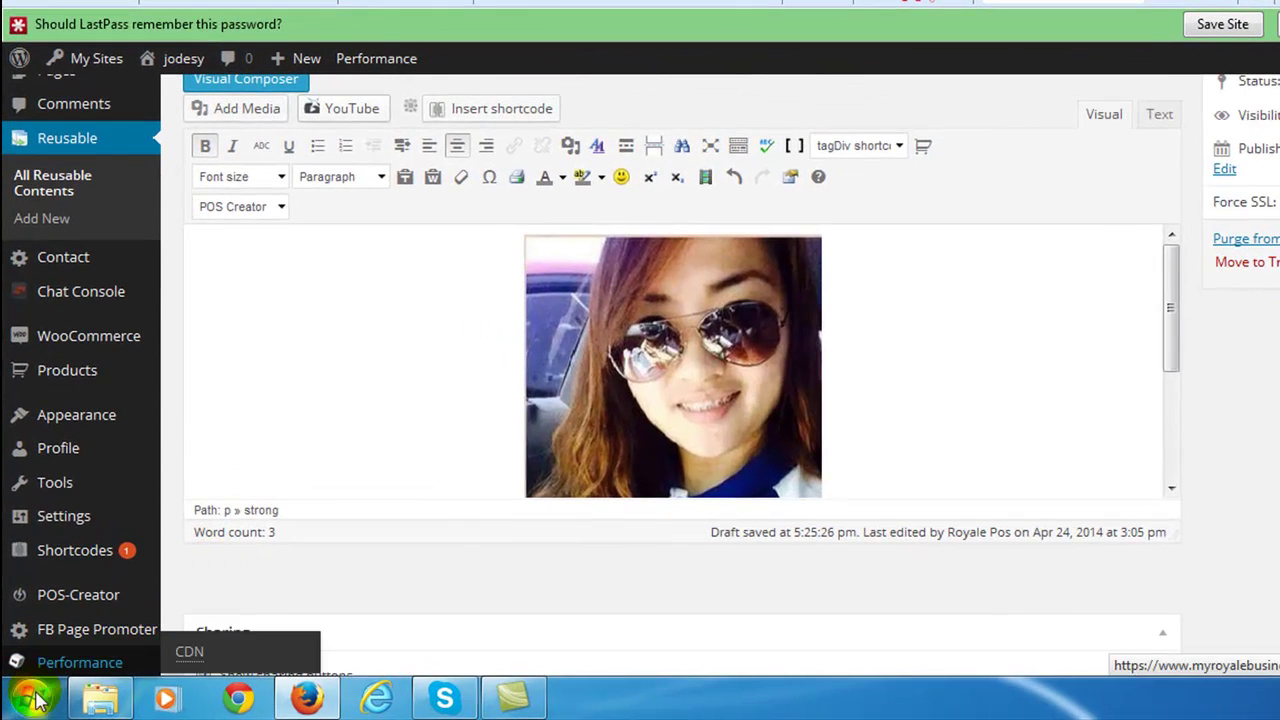
- Switch to Paint and open the "beauty" picture from the "checke" folder
click(34, 697)
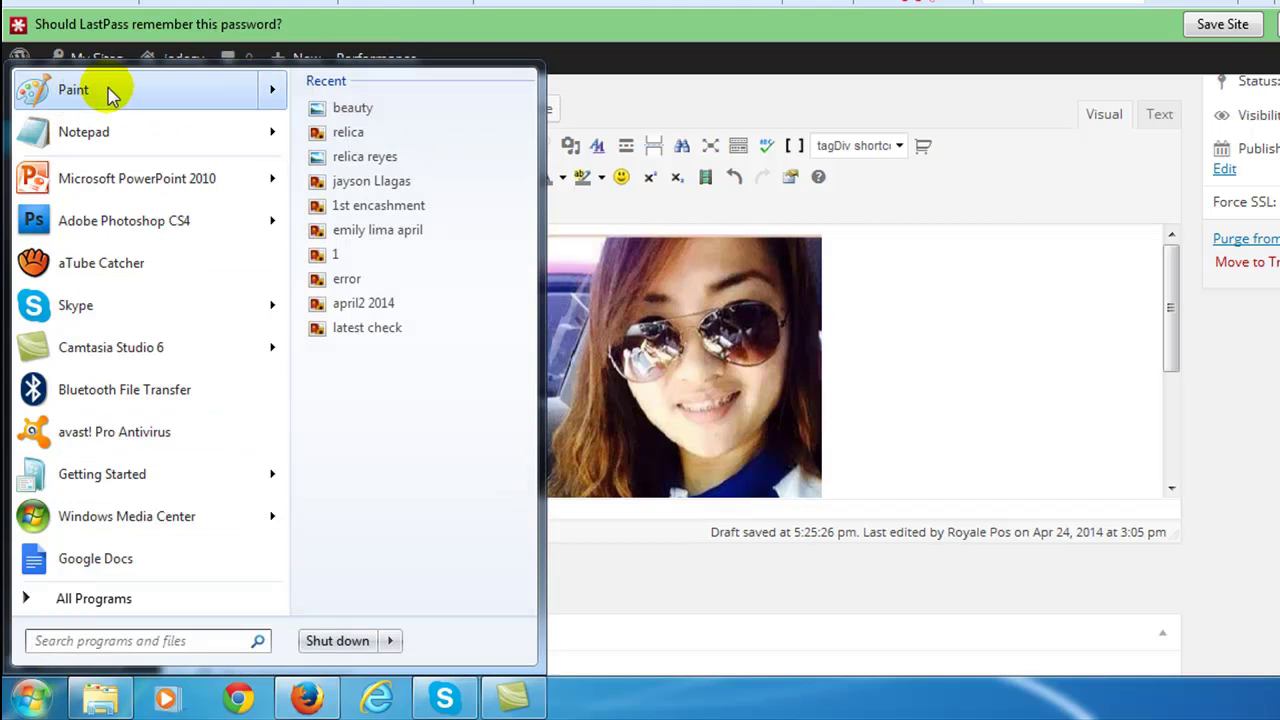
click(73, 90)
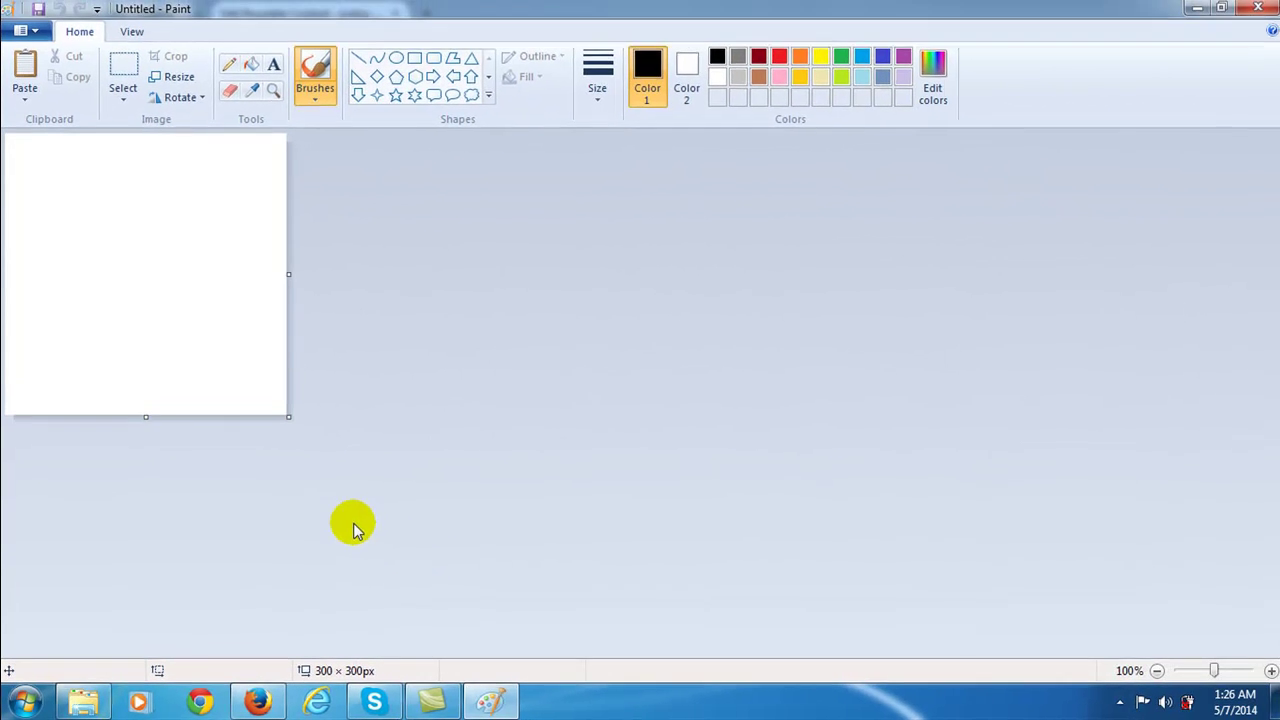
click(33, 35)
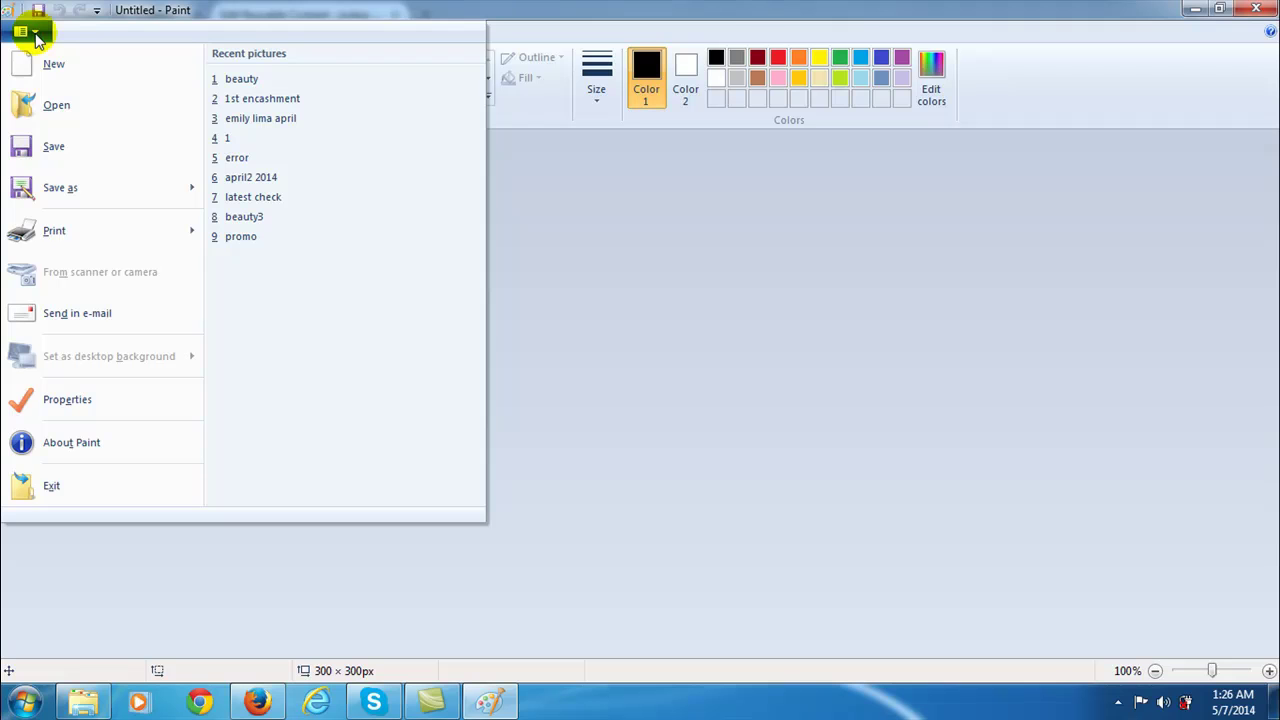
click(50, 105)
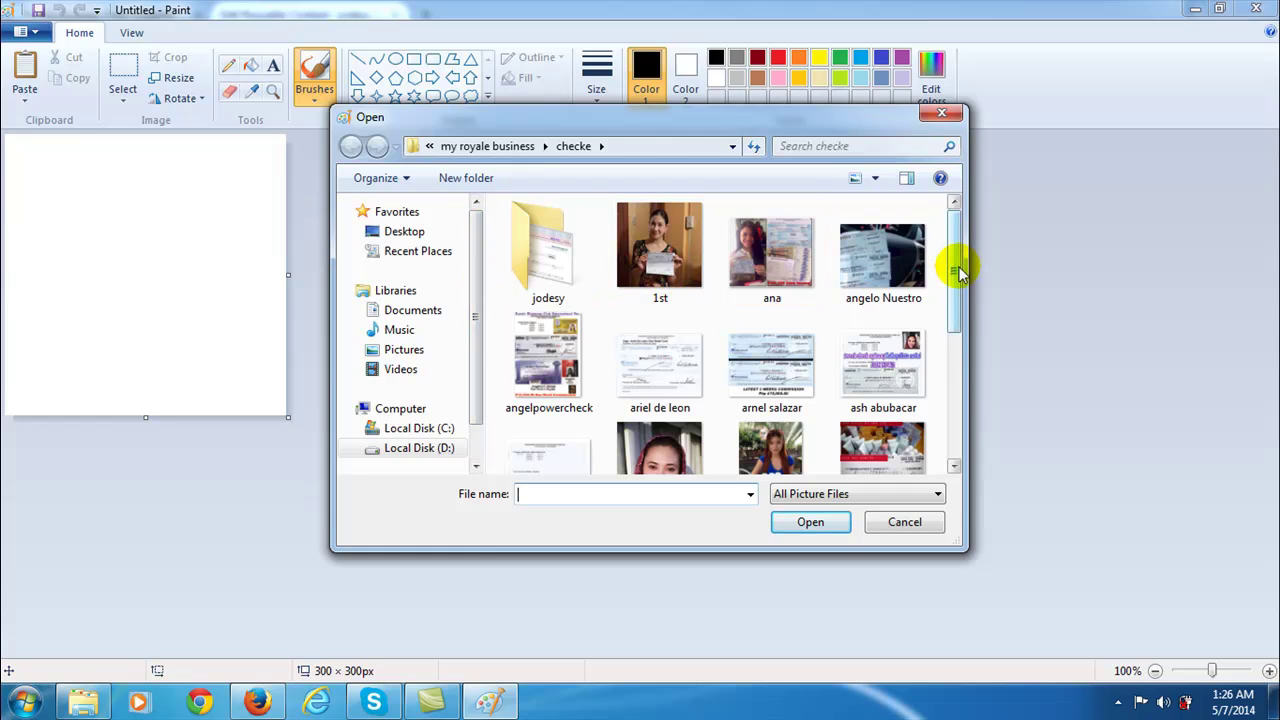
drag(958, 272, 958, 312)
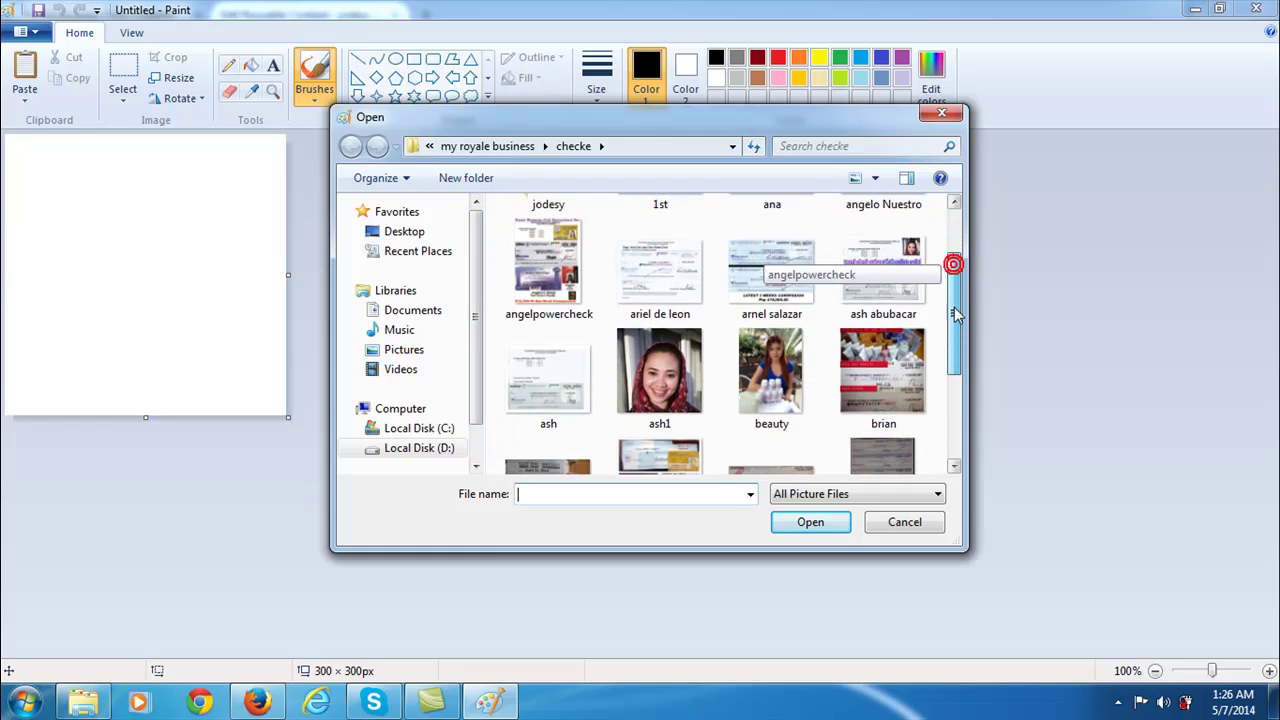
double_click(766, 383)
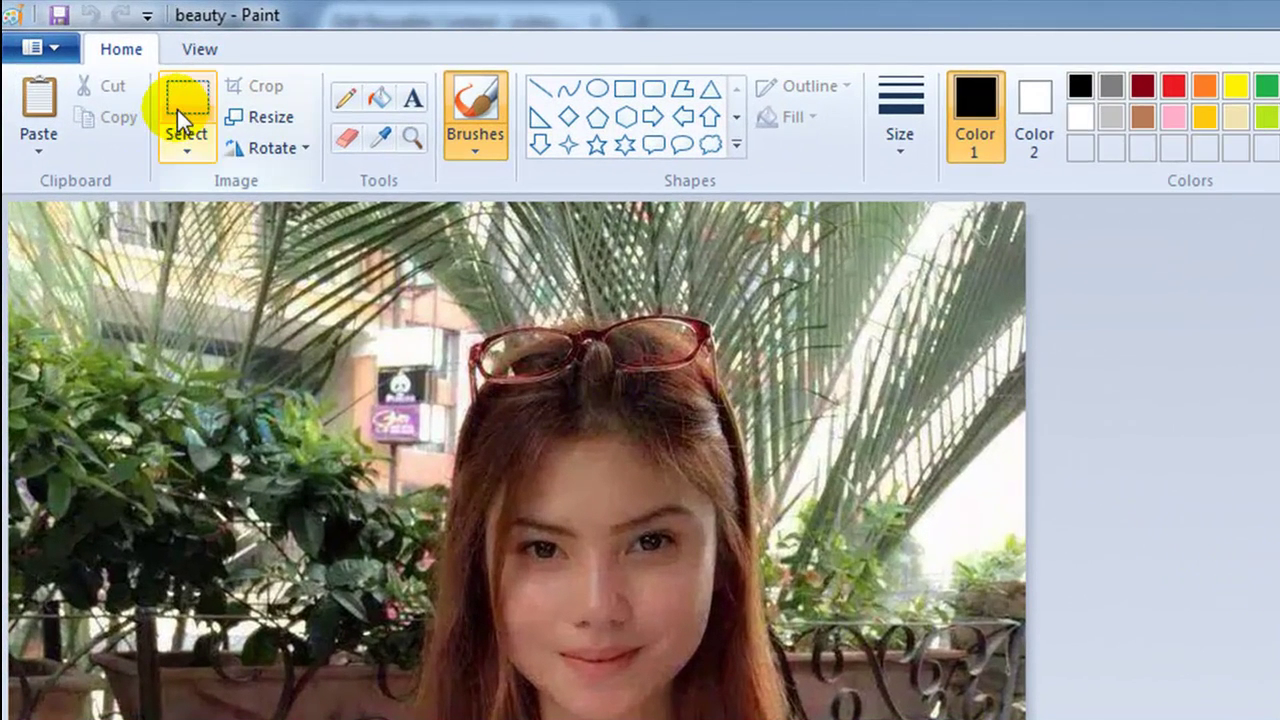
- Select a rectangle of about 325 x 348 px around the woman's head and shoulders and cut it out
click(180, 108)
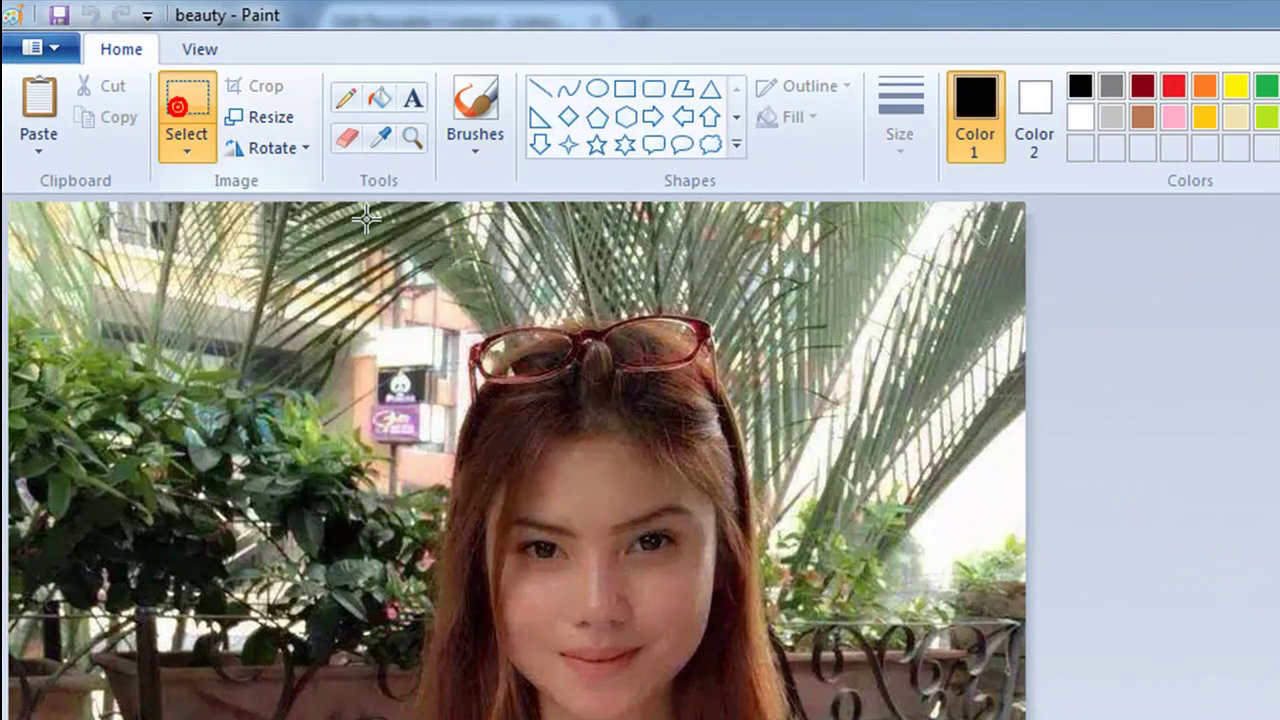
drag(370, 291, 741, 719)
drag(669, 578, 749, 602)
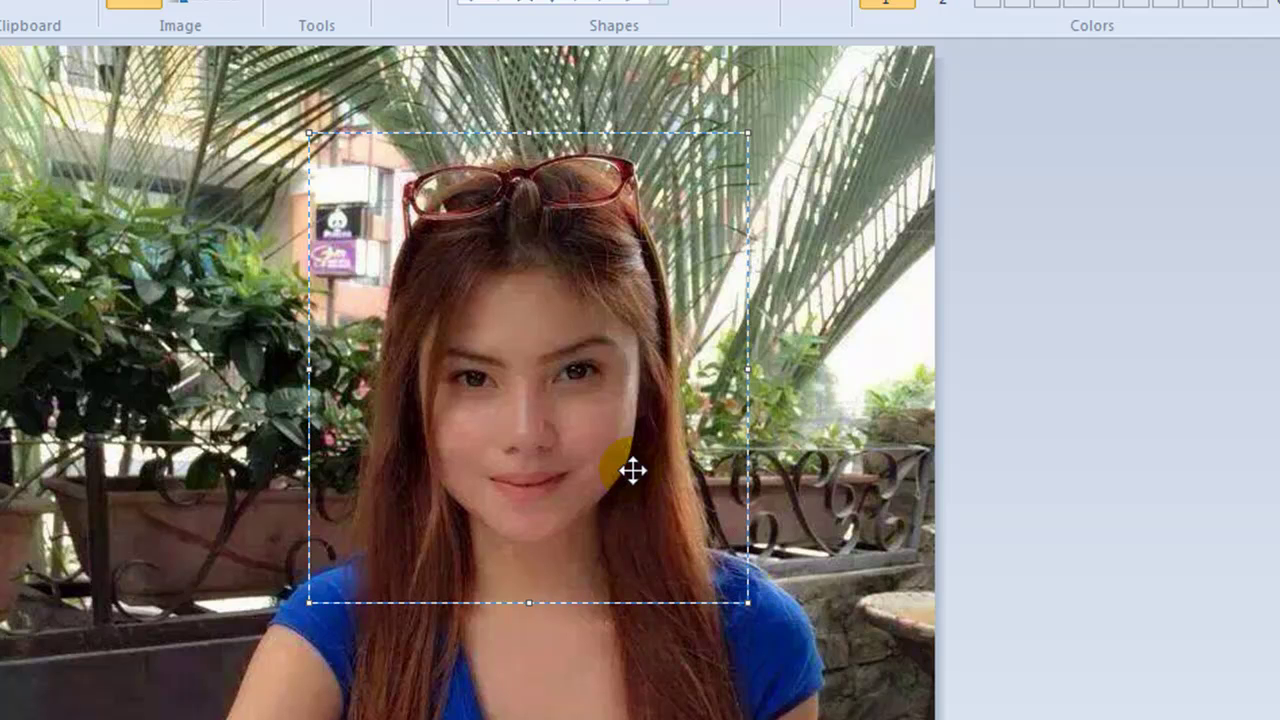
right_click(632, 470)
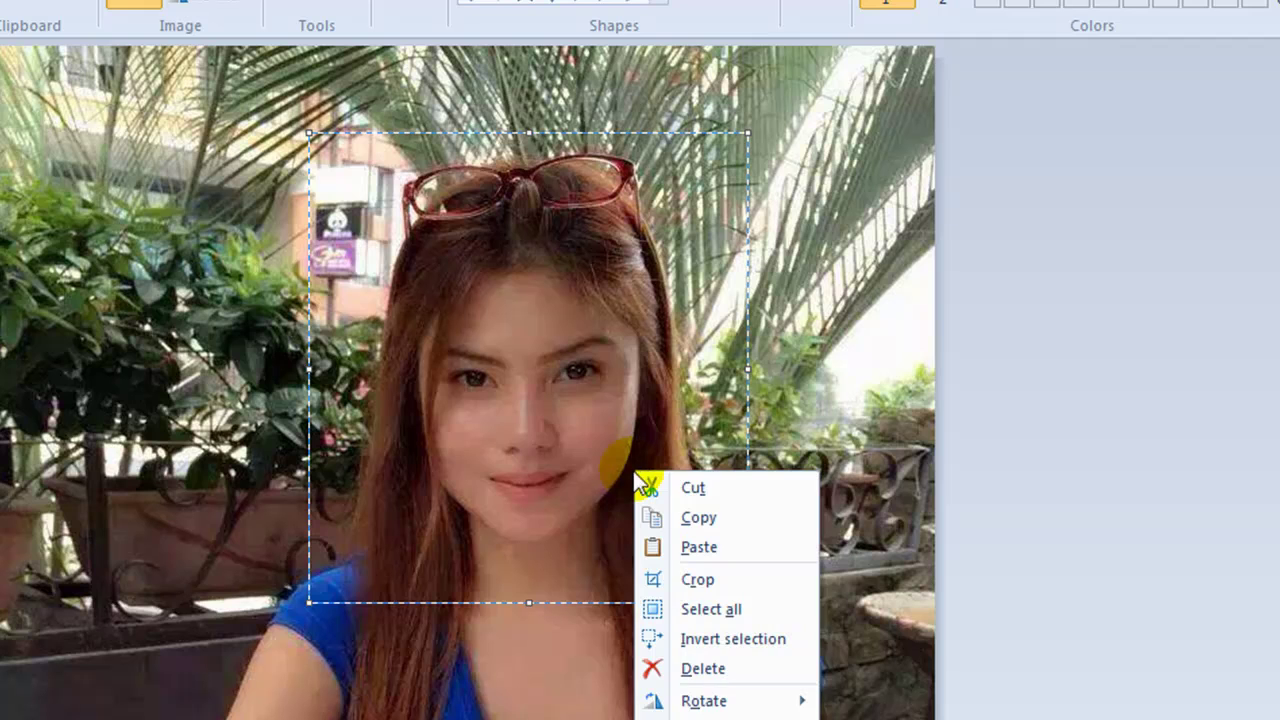
click(699, 492)
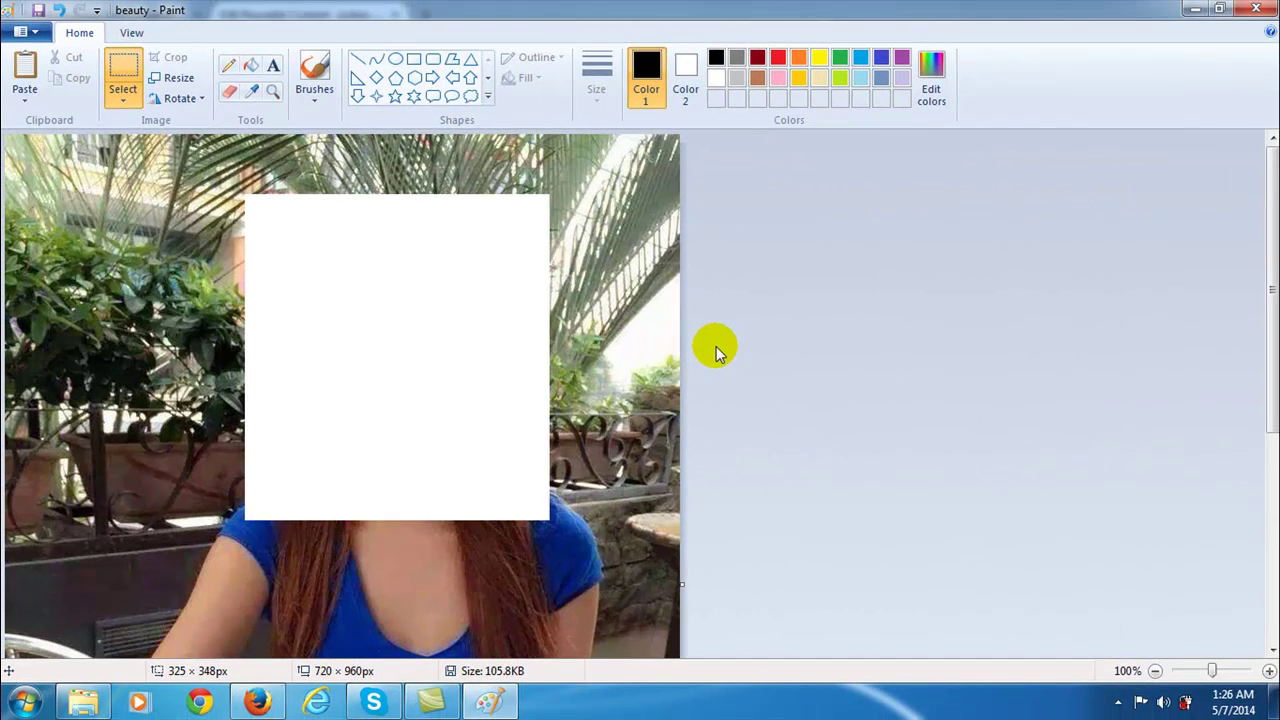
- Close the "beauty" picture without saving and paste the cut portrait into a blank Paint canvas
key(alt+F4)
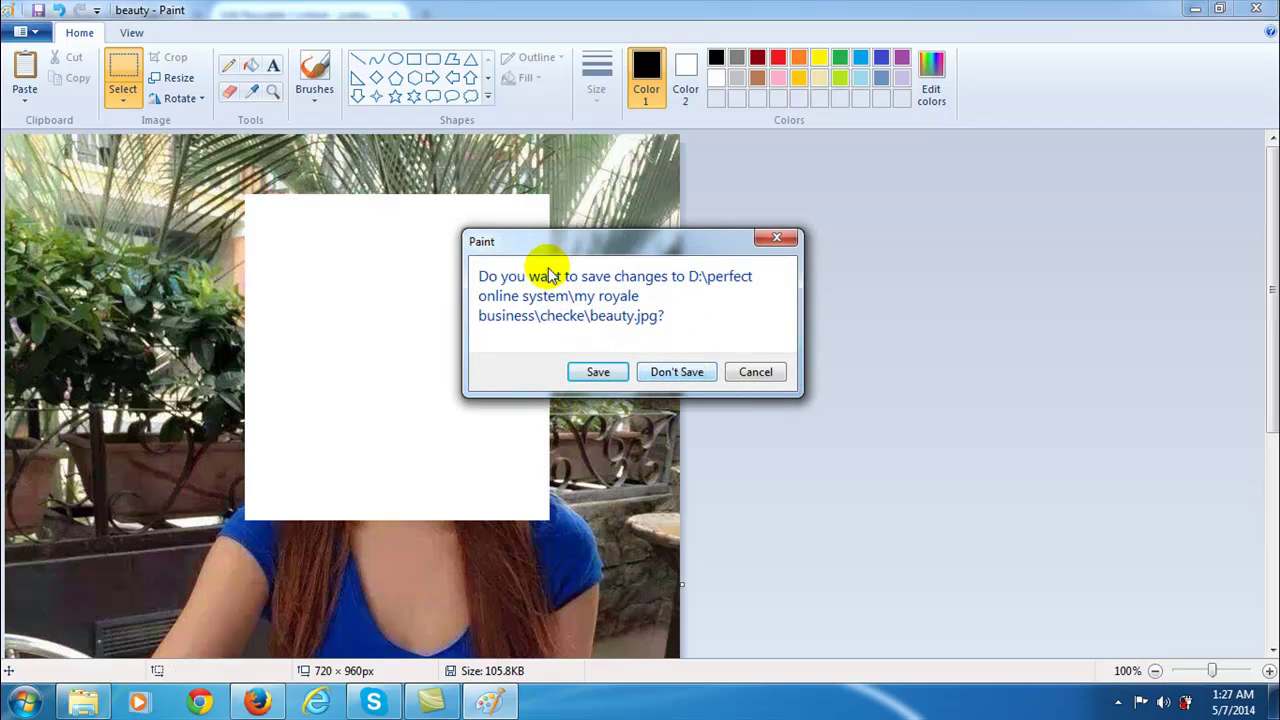
click(695, 378)
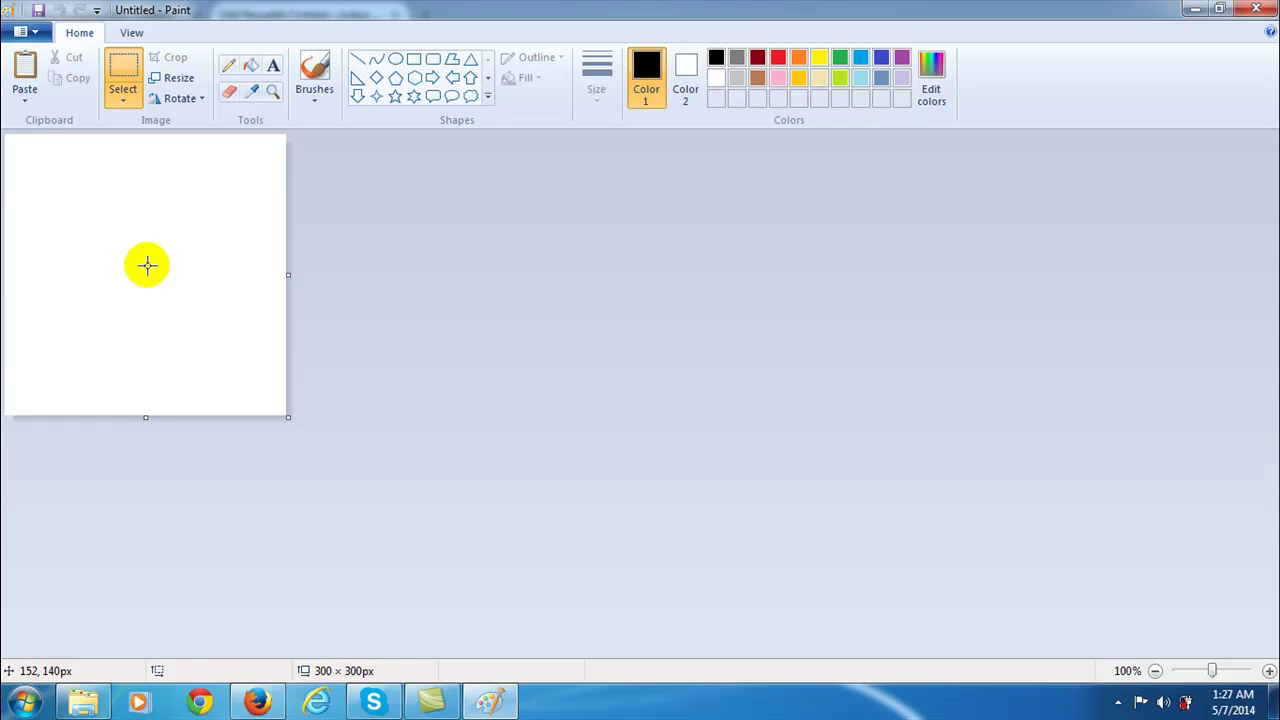
right_click(147, 265)
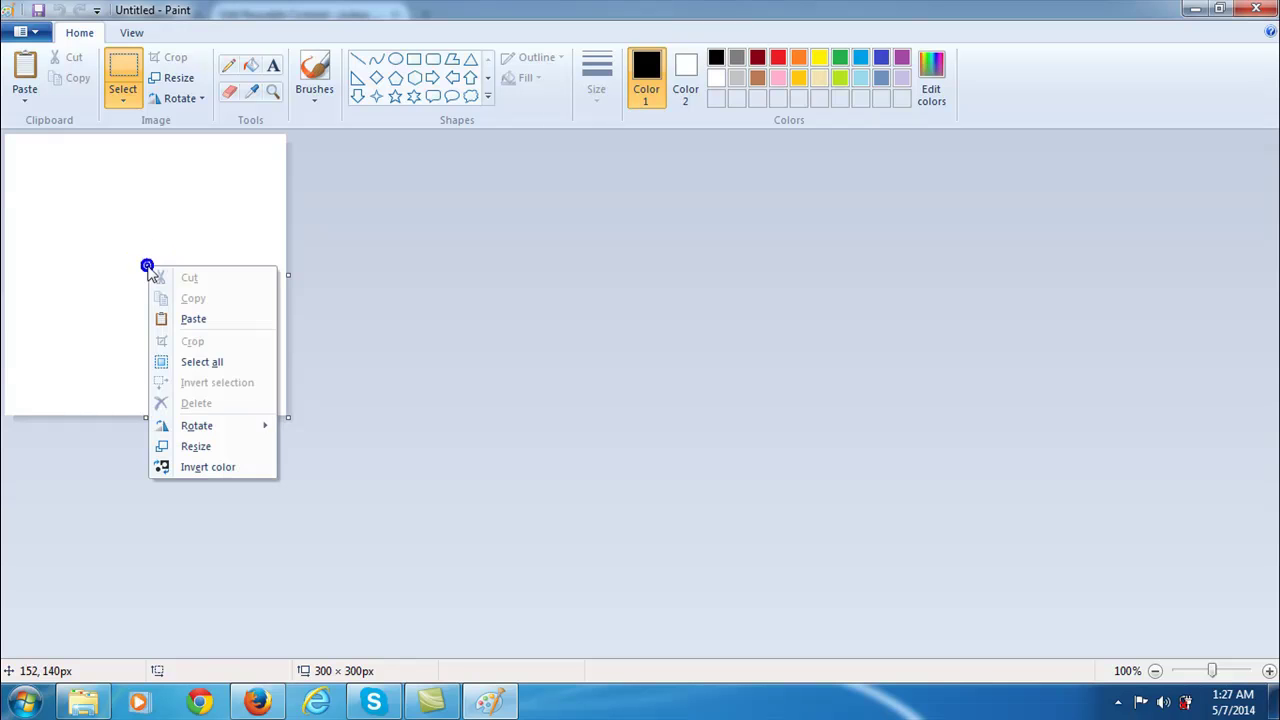
click(193, 320)
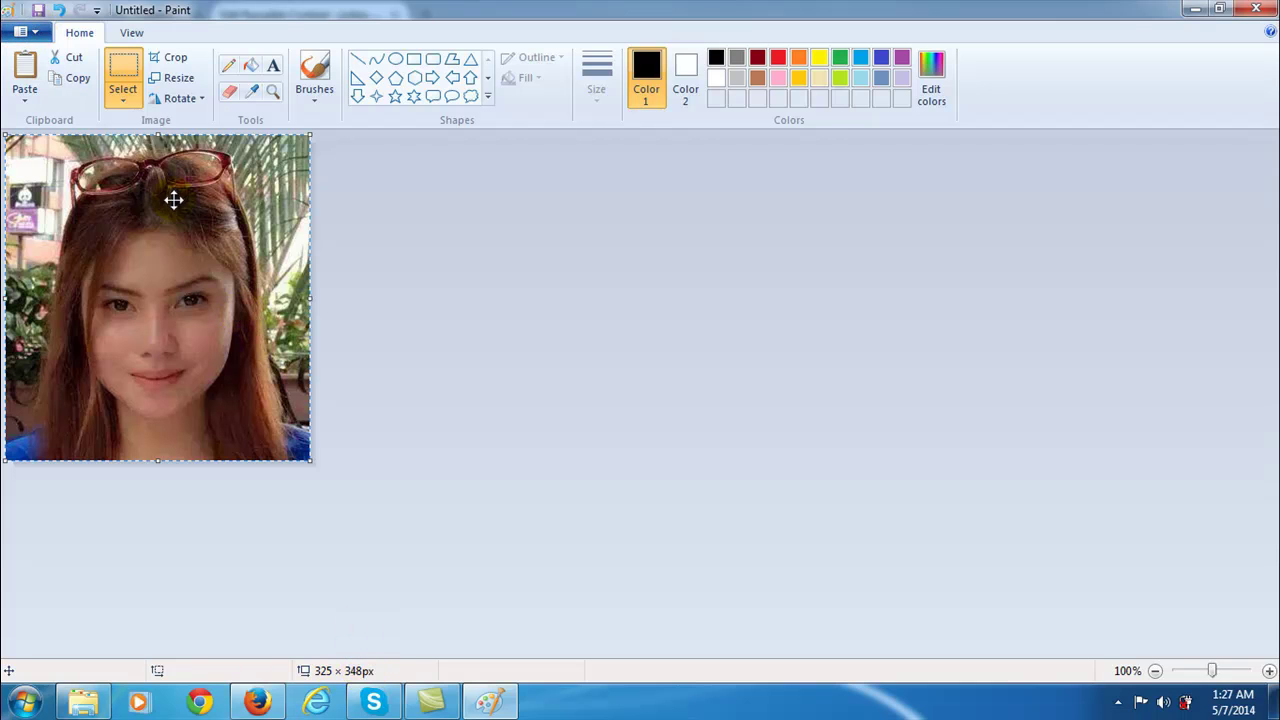
- Set the image properties to 300 pixels wide and 300 pixels high, with pixel units and color
click(33, 32)
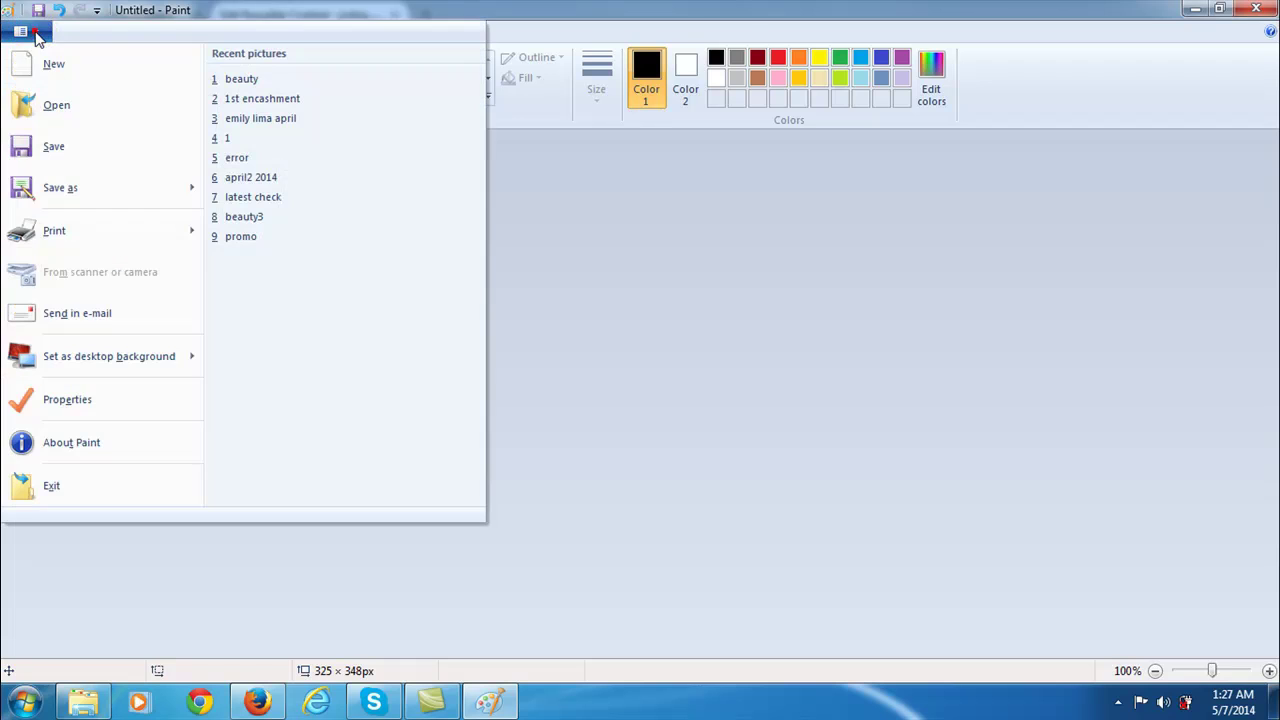
click(89, 393)
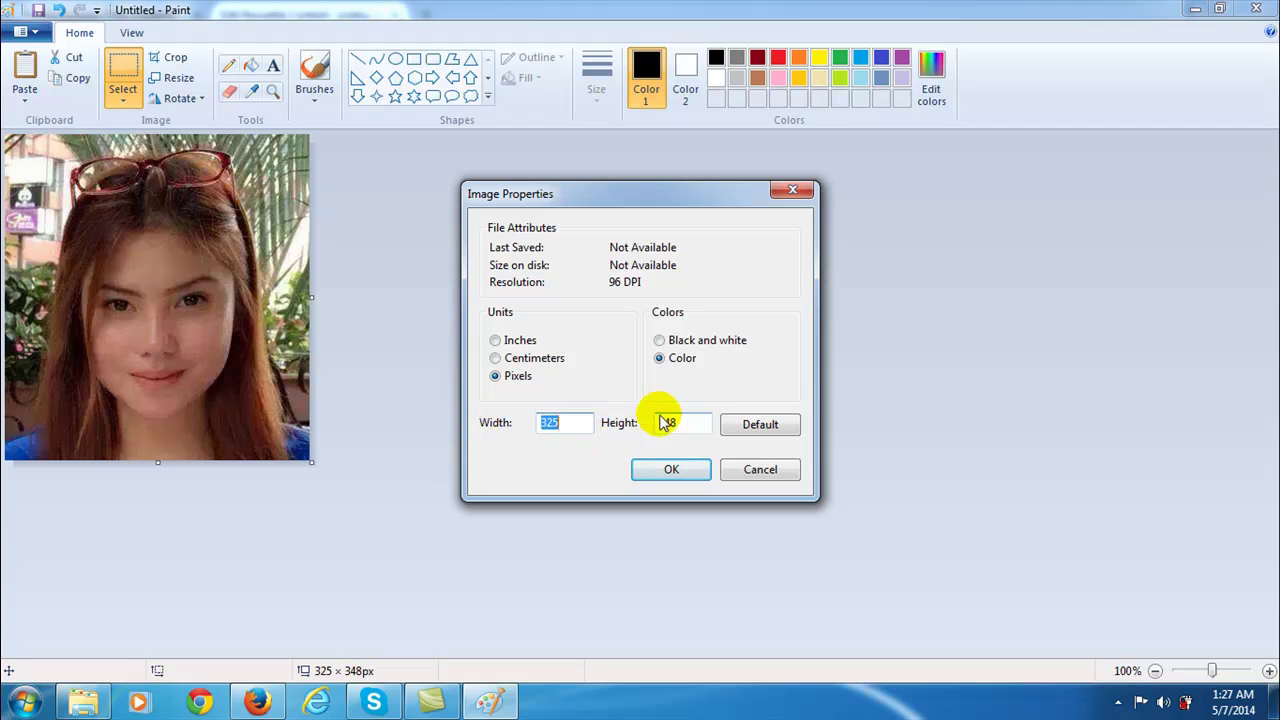
click(496, 358)
click(496, 341)
click(497, 375)
click(497, 375)
click(659, 358)
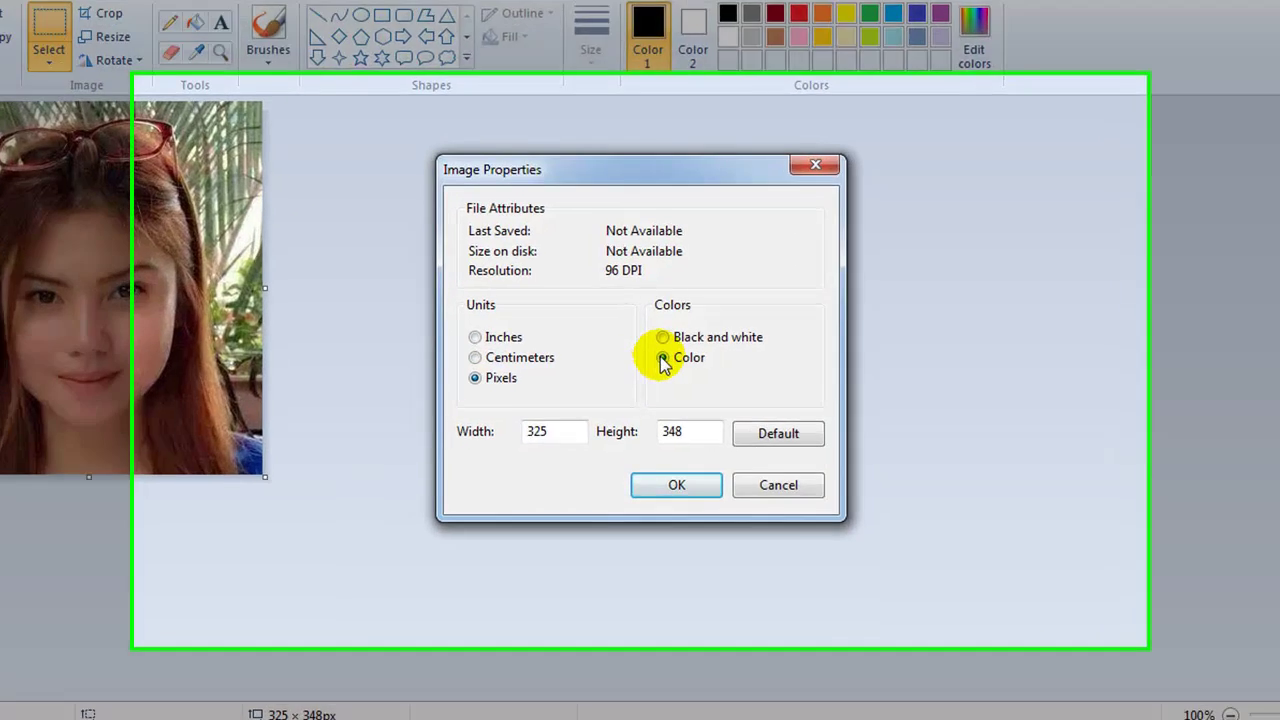
double_click(551, 428)
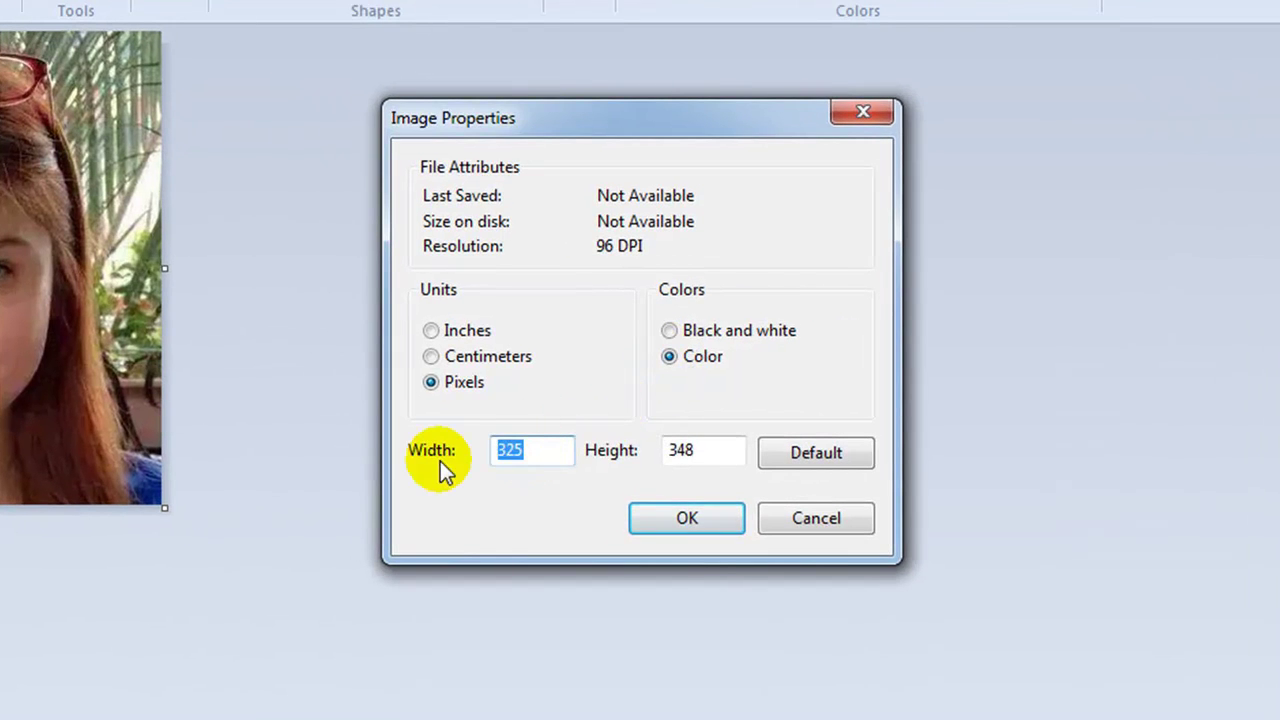
text(300)
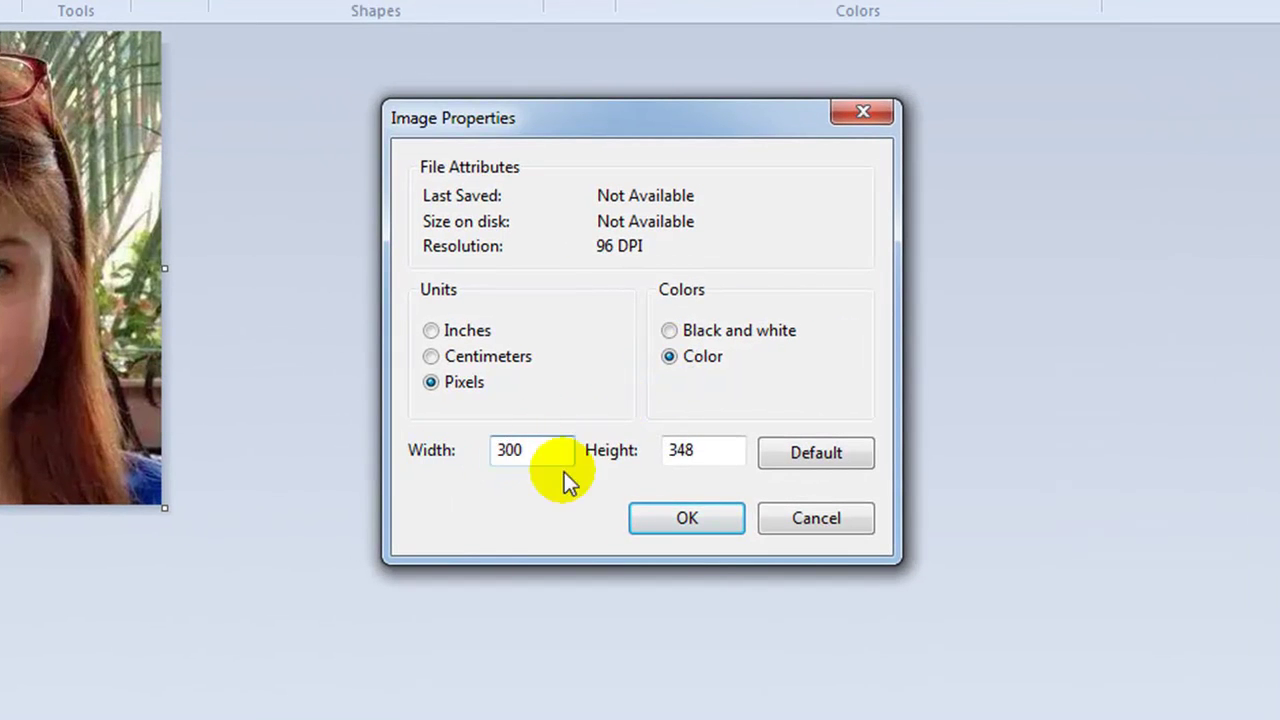
double_click(713, 455)
text(300)
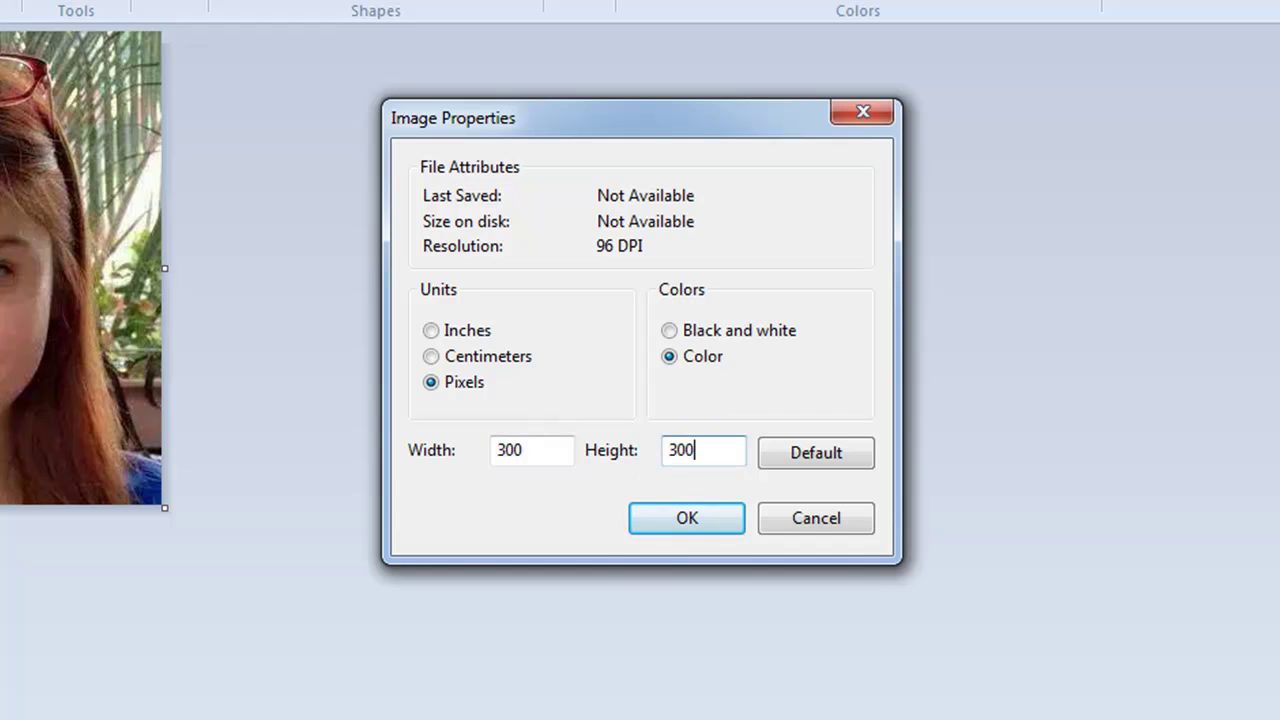
click(729, 520)
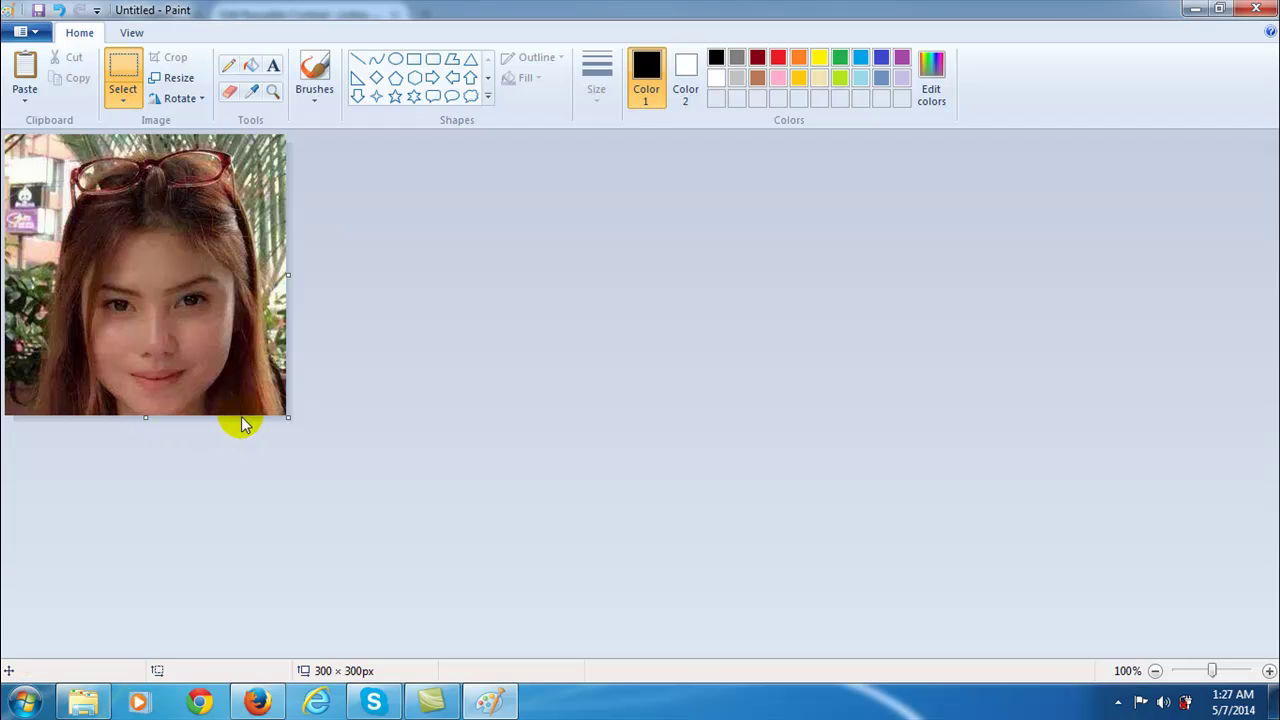
click(27, 31)
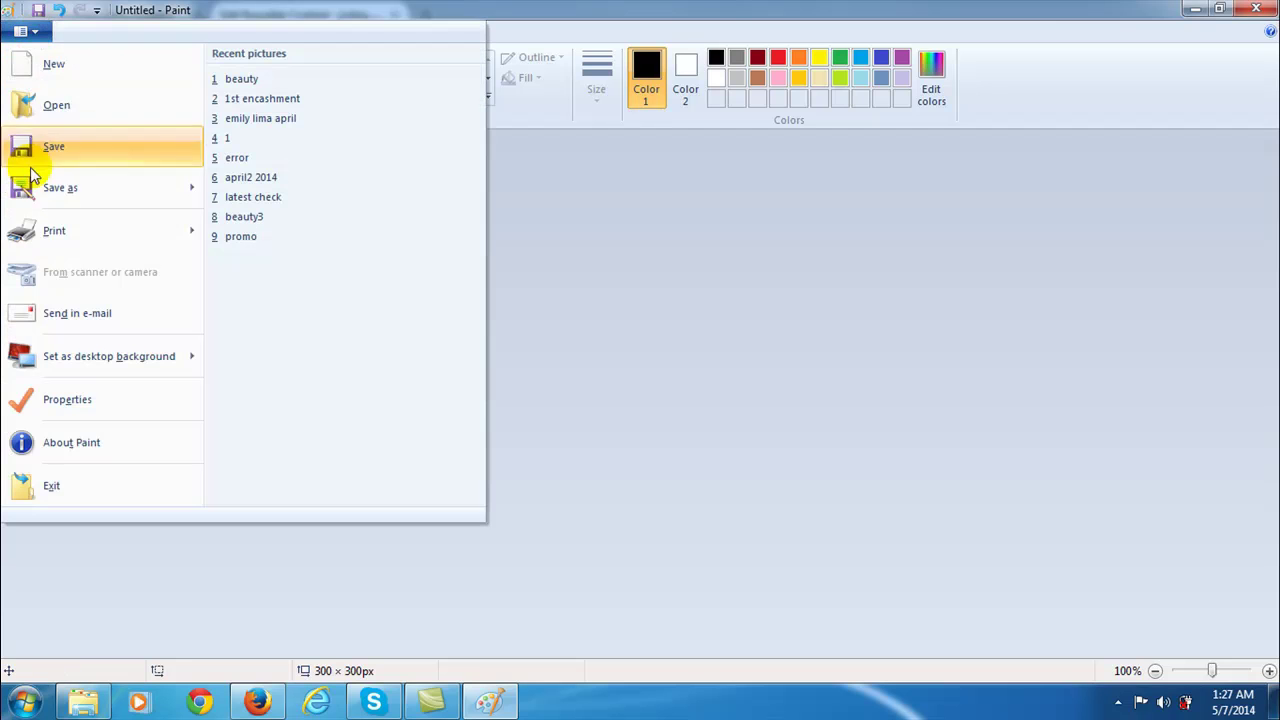
click(731, 277)
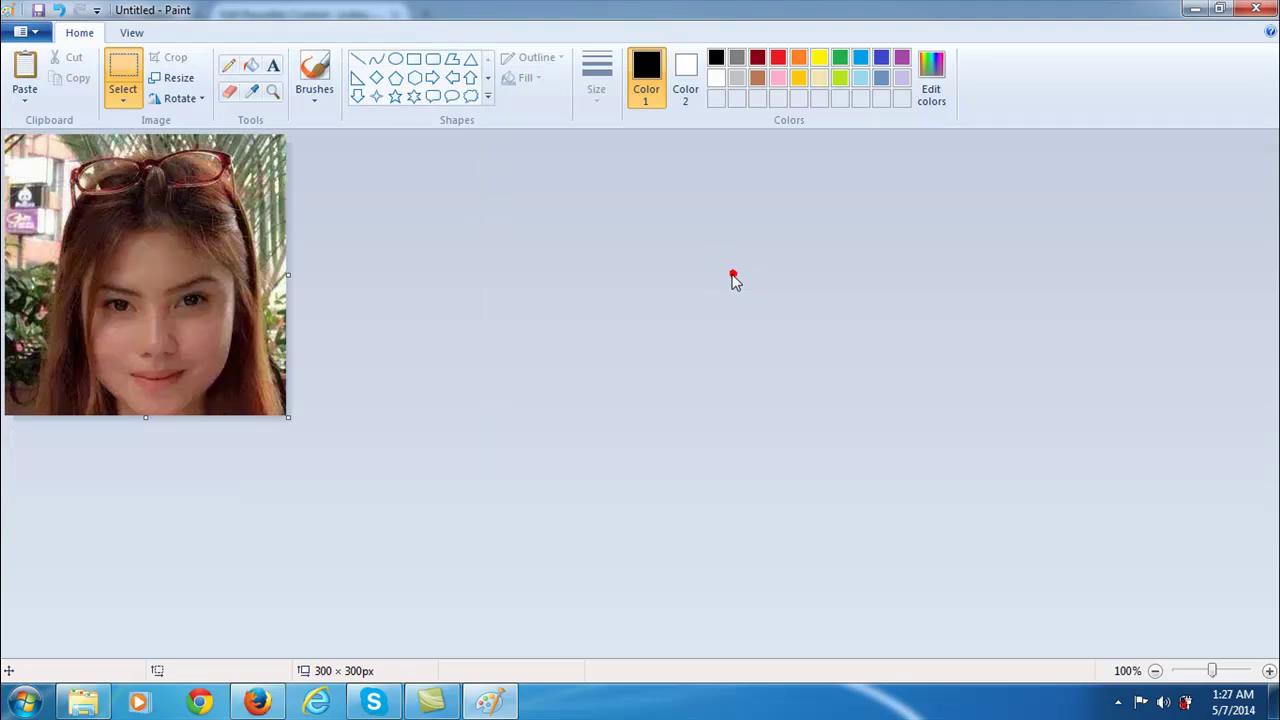